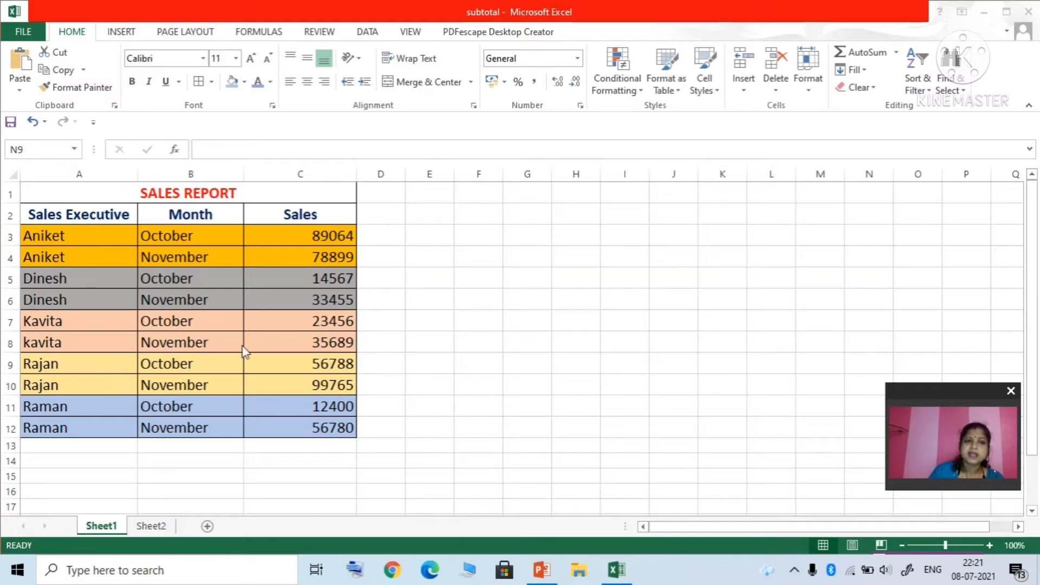
{"action": "left_click", "coordinate": [55, 189]}
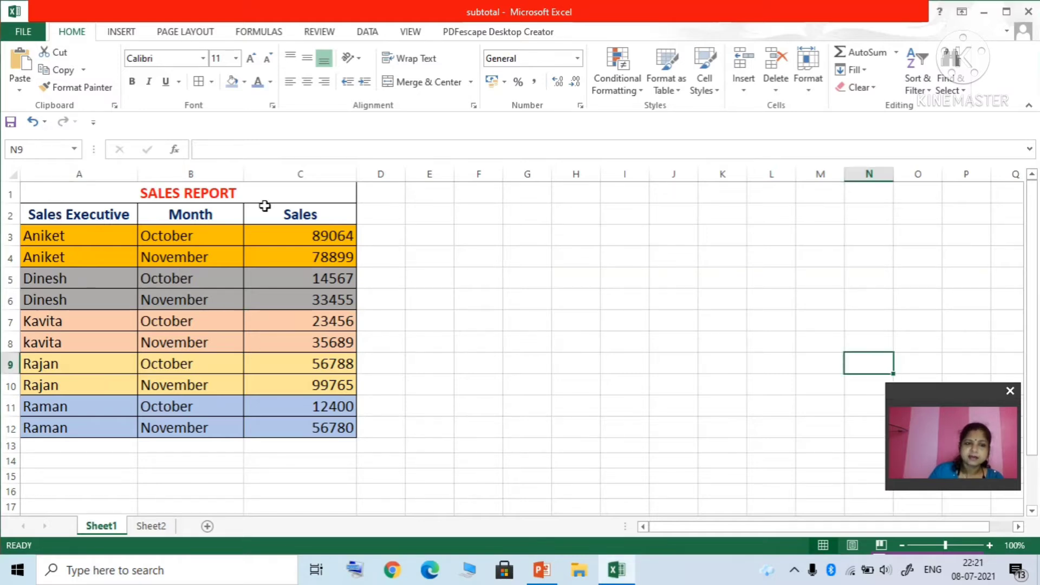
{"action": "left_click", "coordinate": [122, 187]}
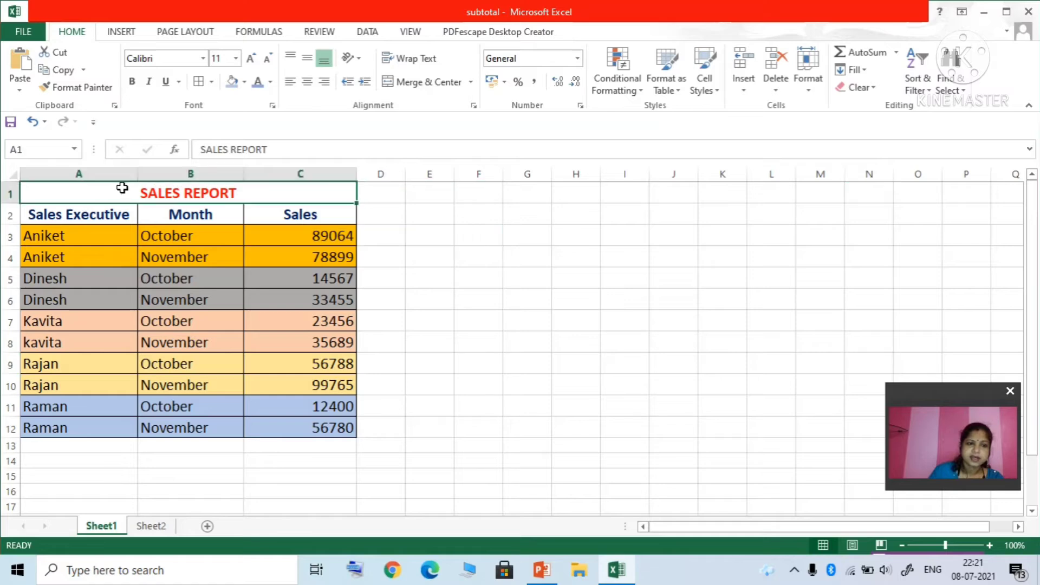
{"action": "left_click_drag", "start_coordinate": [122, 188], "coordinate": [283, 431]}
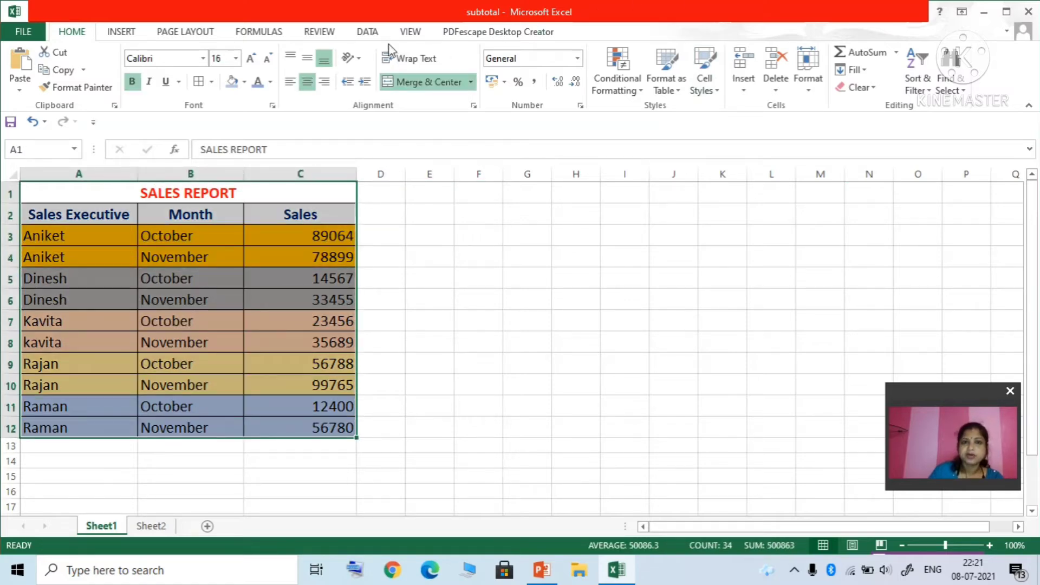
{"action": "left_click", "coordinate": [366, 33]}
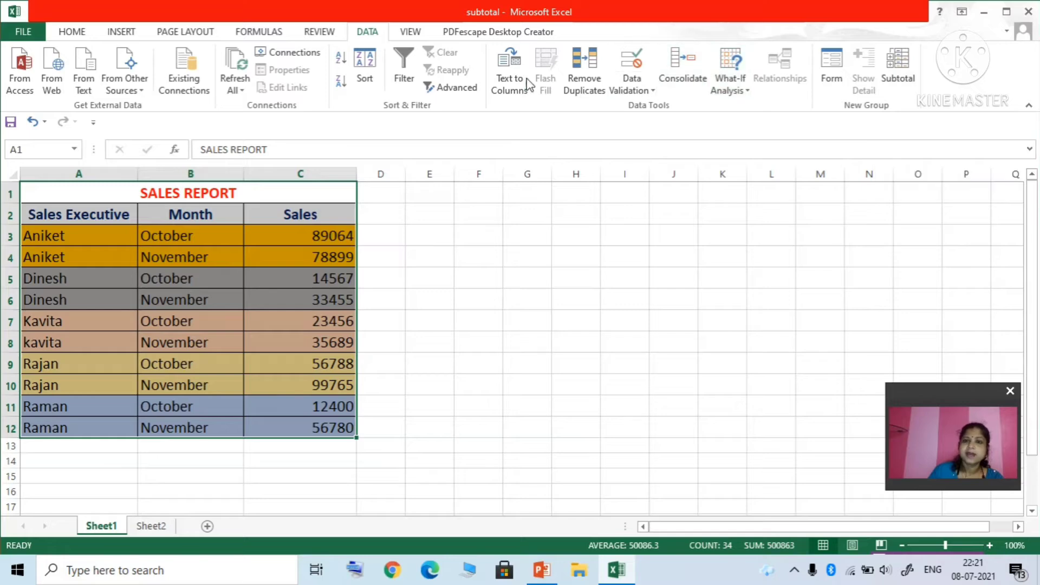
{"action": "left_click", "coordinate": [897, 78]}
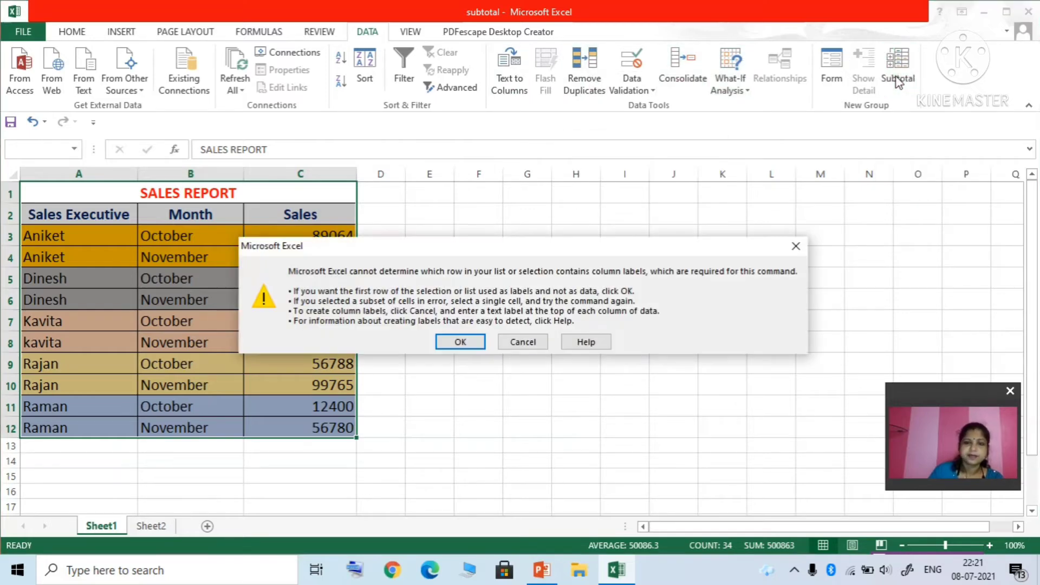
{"action": "left_click", "coordinate": [458, 342]}
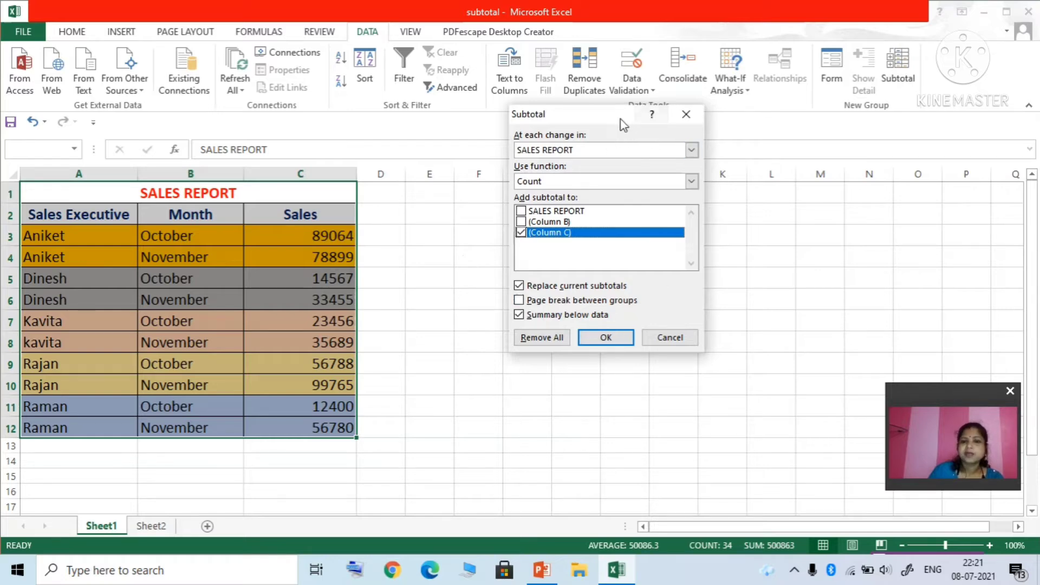
{"action": "left_click_drag", "start_coordinate": [619, 119], "coordinate": [615, 181]}
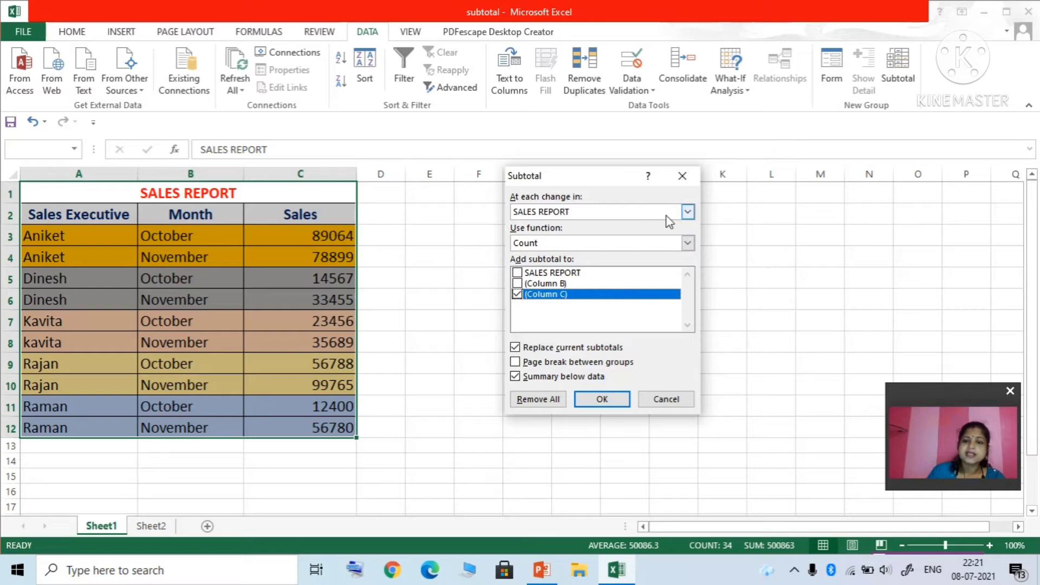
{"action": "left_click", "coordinate": [686, 212]}
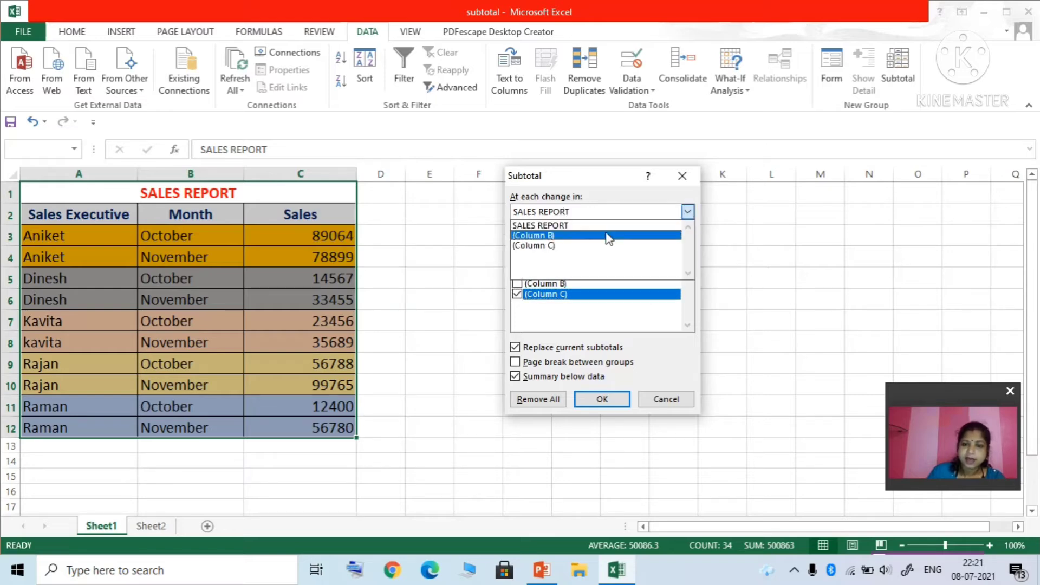
{"action": "left_click", "coordinate": [681, 191]}
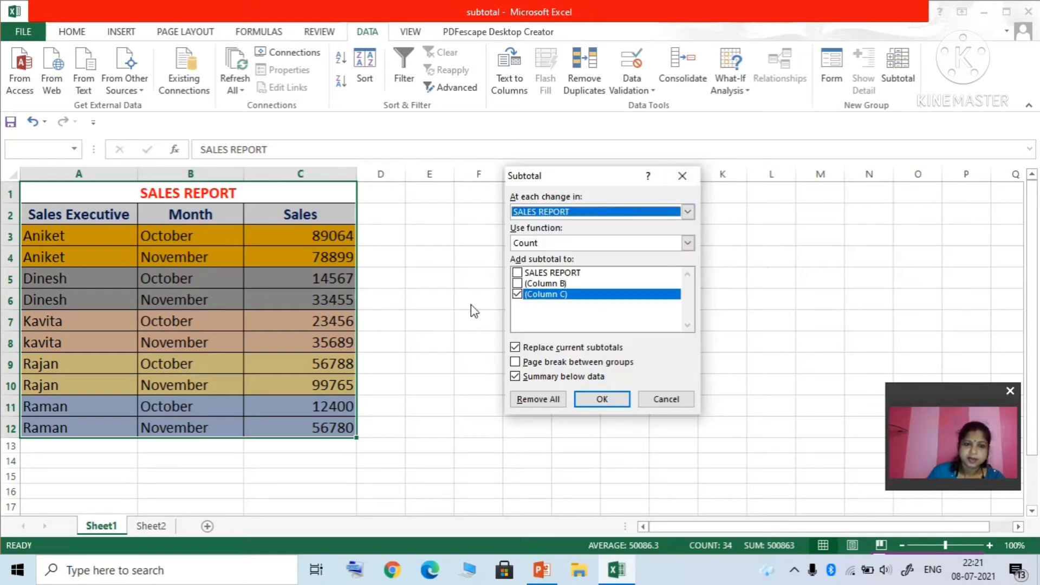
{"action": "left_click", "coordinate": [666, 399]}
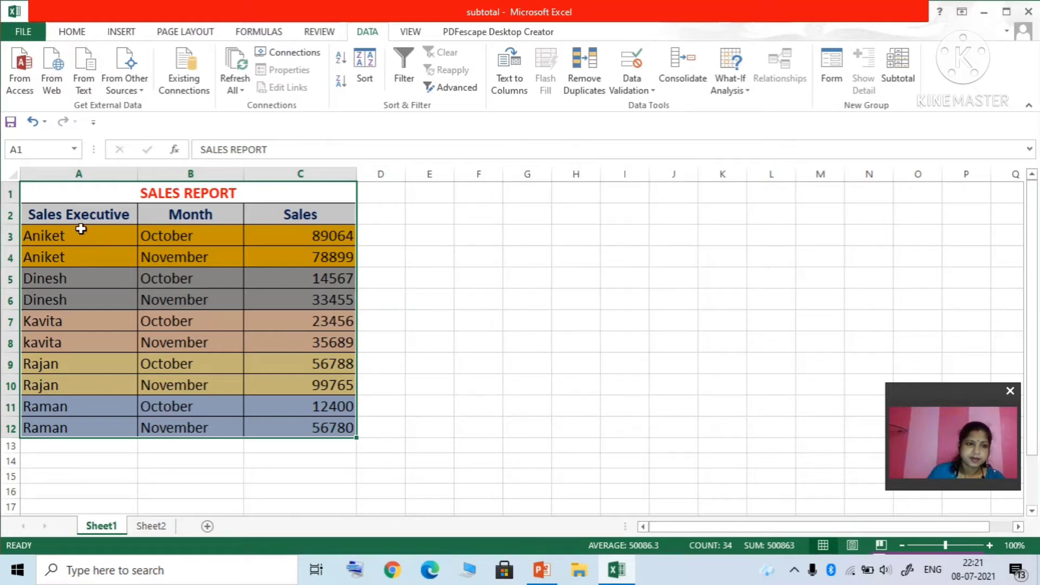
Step: Add subtotals to A2:C12 that sum Sales at each change in Sales Executive, with the summary below the data
{"action": "left_click", "coordinate": [58, 217]}
{"action": "left_click_drag", "start_coordinate": [59, 217], "coordinate": [303, 431]}
{"action": "left_click", "coordinate": [896, 73]}
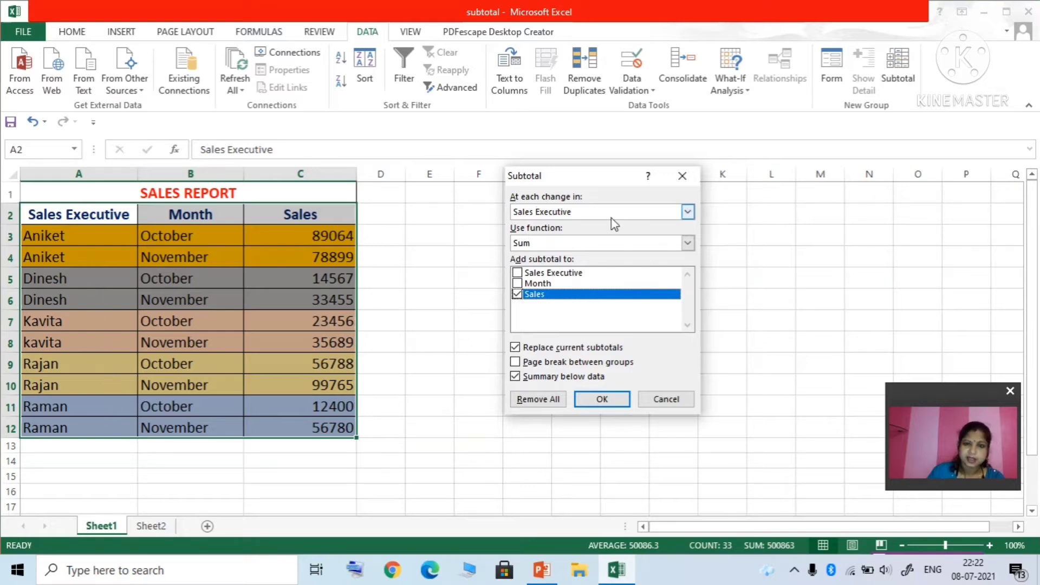
{"action": "left_click", "coordinate": [687, 244]}
{"action": "left_click", "coordinate": [585, 261]}
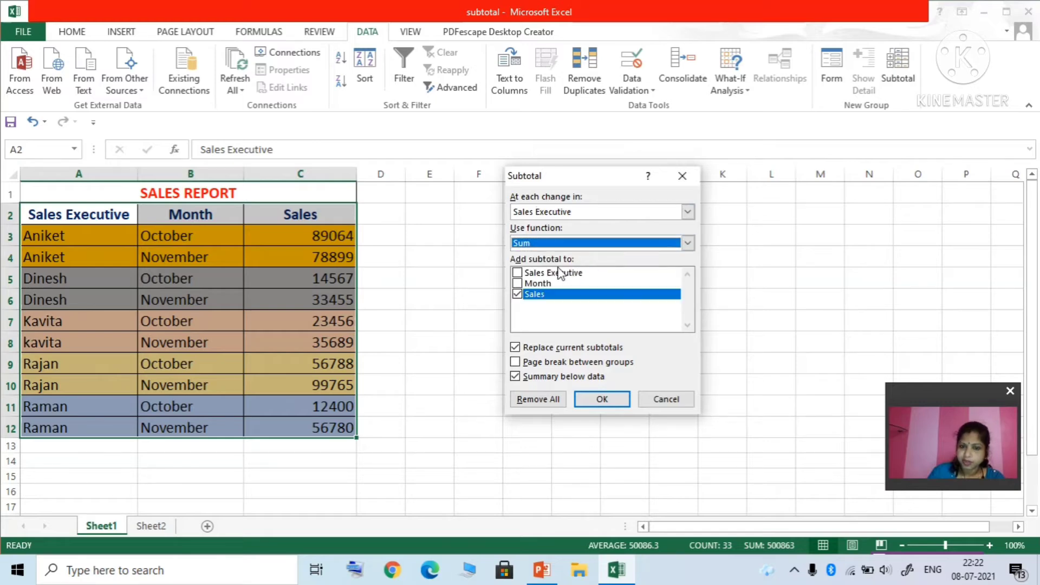
{"action": "left_click", "coordinate": [686, 242]}
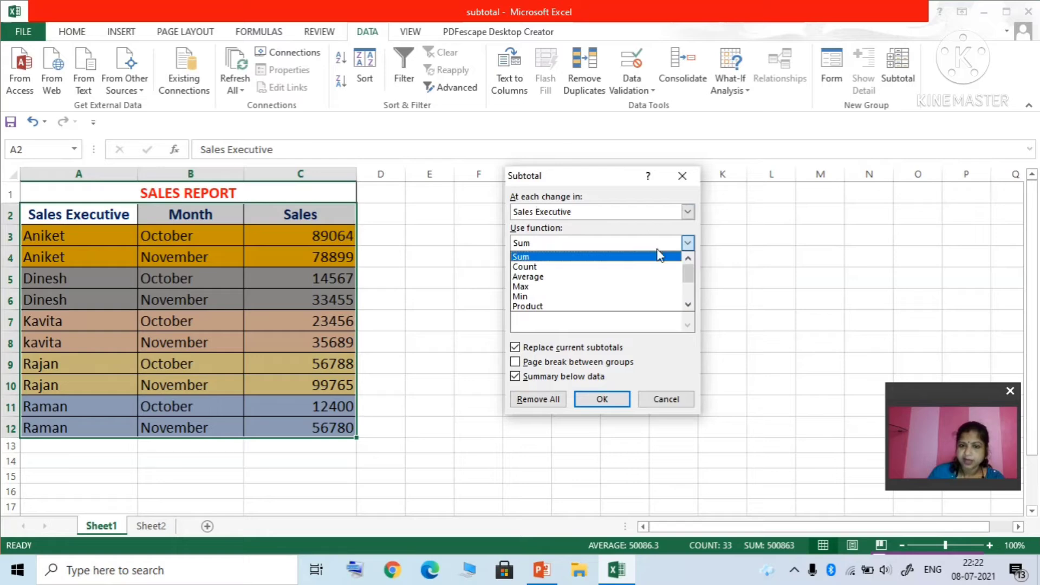
{"action": "left_click", "coordinate": [686, 244]}
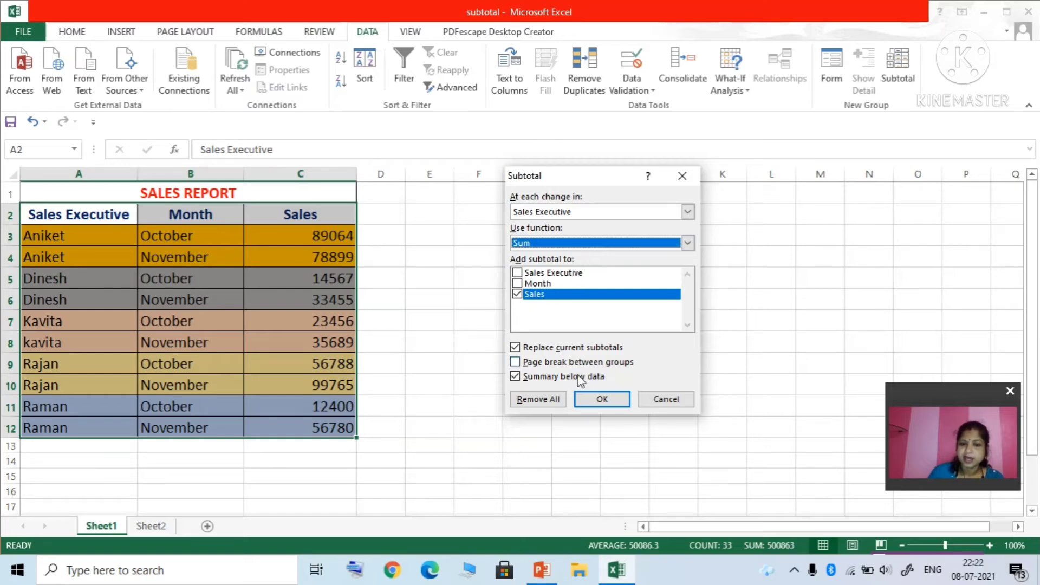
{"action": "left_click", "coordinate": [602, 399]}
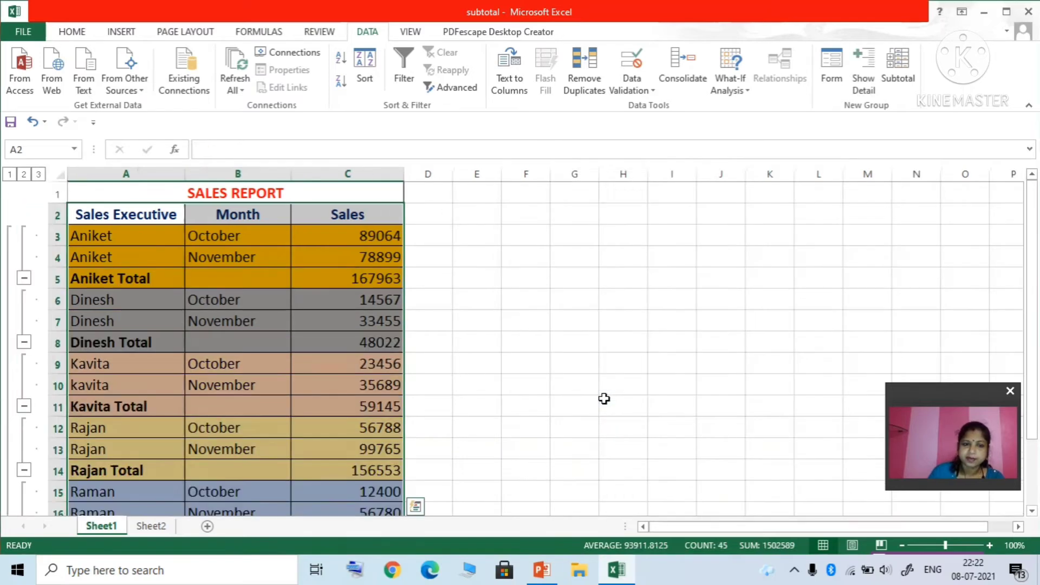
{"action": "left_click", "coordinate": [763, 387]}
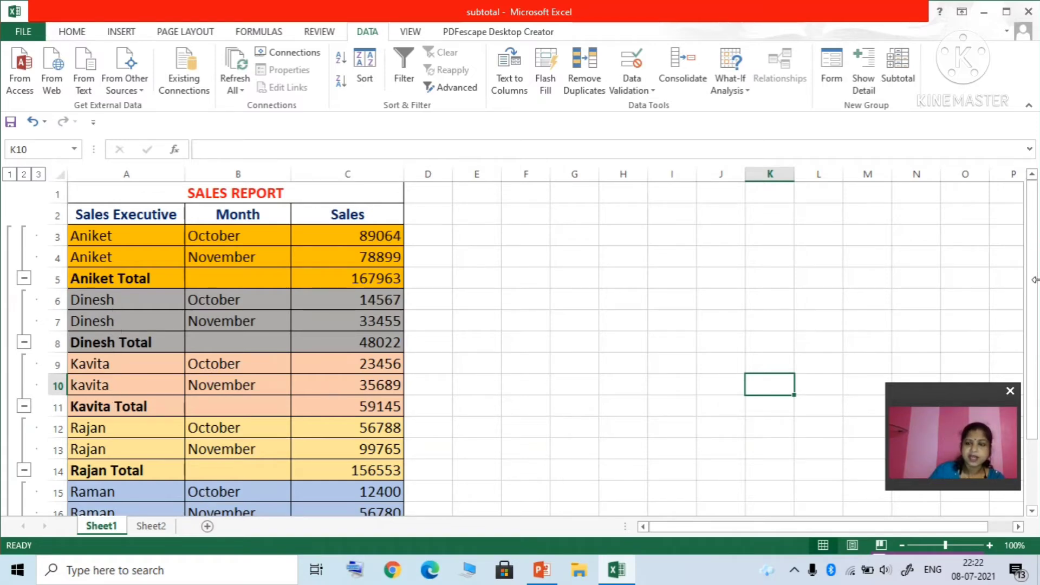
Step: Review the subtotaled sales report down to the Grand Total row and try to reopen the Subtotal settings
{"action": "left_click_drag", "start_coordinate": [1035, 280], "coordinate": [1033, 388]}
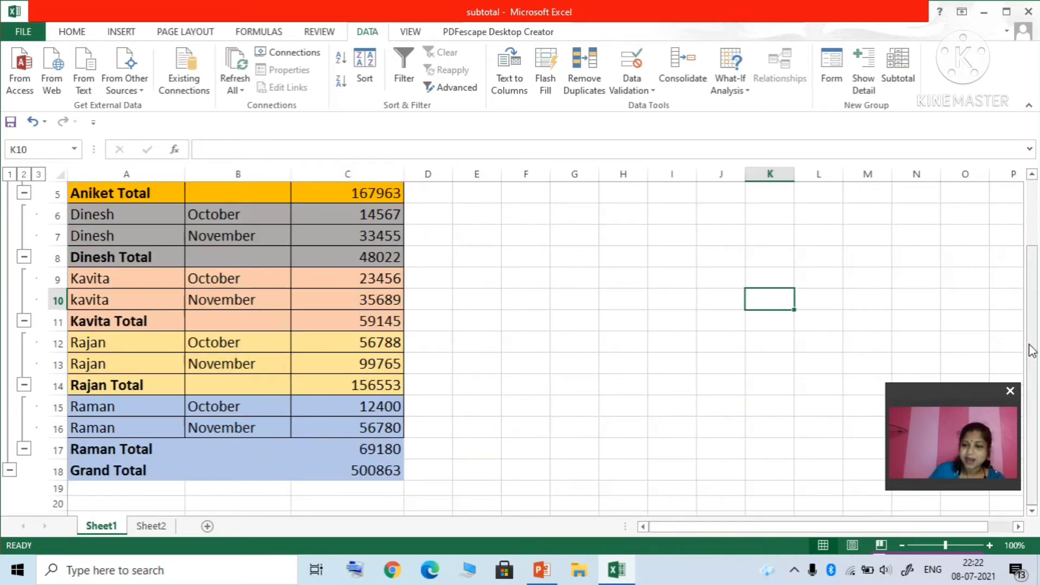
{"action": "left_click_drag", "start_coordinate": [1031, 350], "coordinate": [1032, 332]}
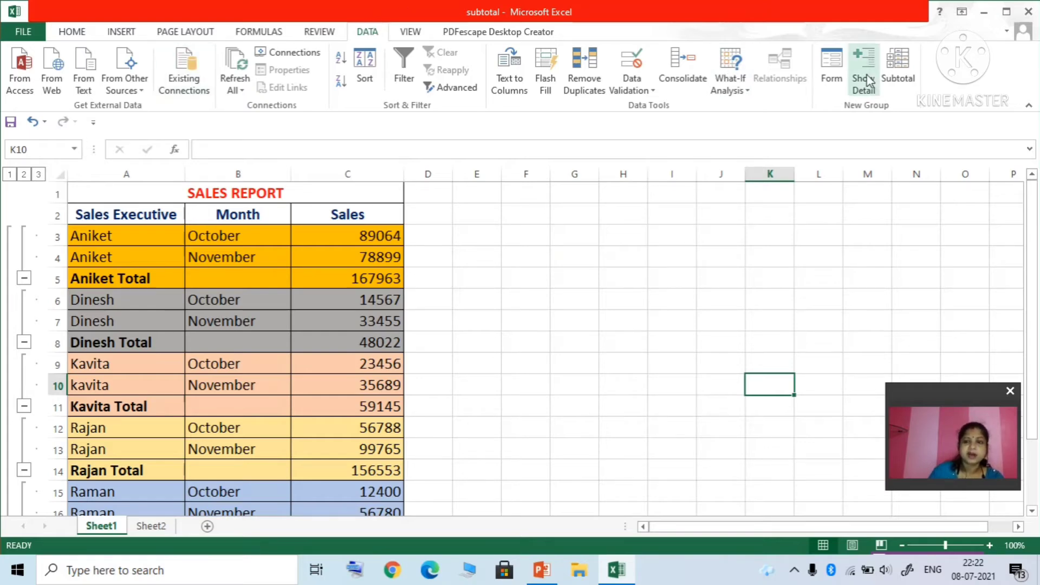
{"action": "left_click", "coordinate": [897, 73]}
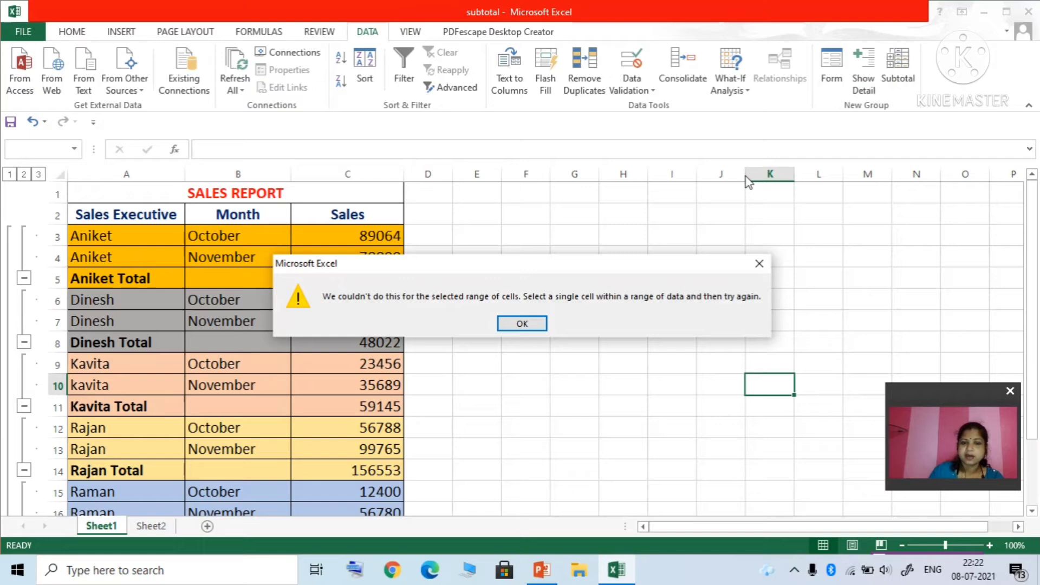
{"action": "left_click", "coordinate": [524, 323]}
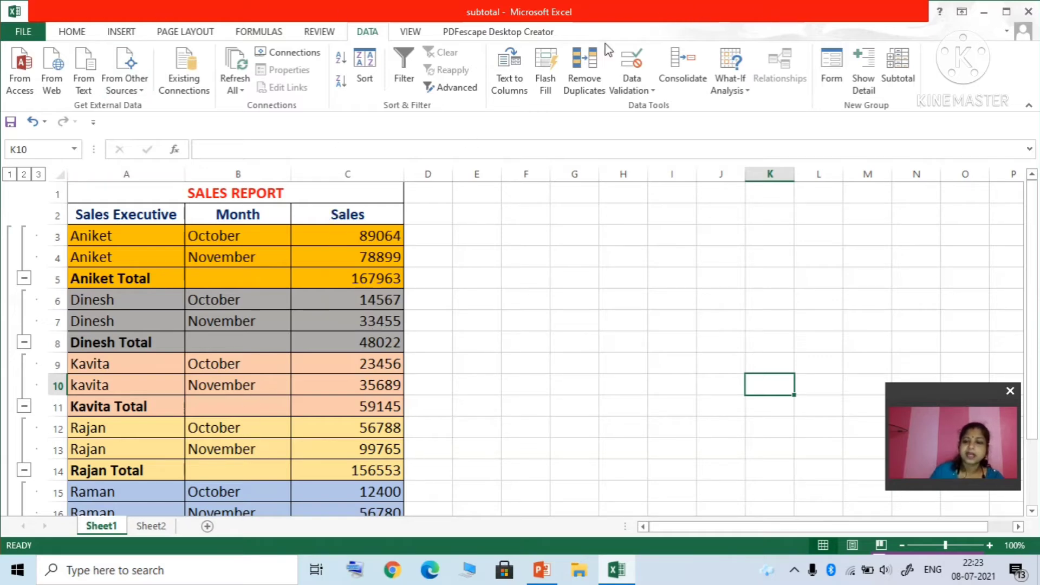
Step: On Sheet2, clear the Total and Average values in F2:G6 of the marks table
{"action": "left_click", "coordinate": [151, 527]}
{"action": "left_click", "coordinate": [707, 400]}
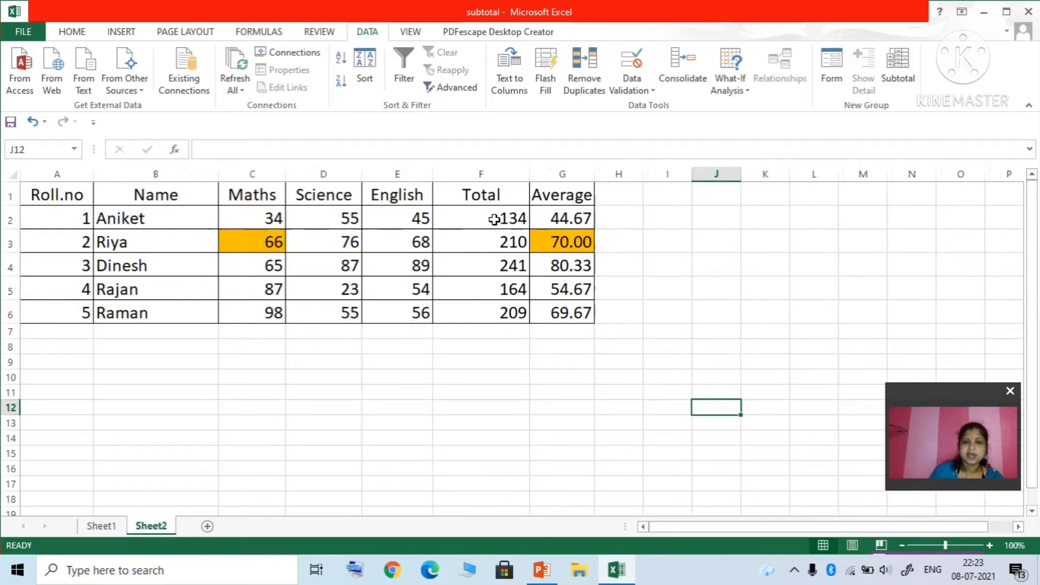
{"action": "left_click_drag", "start_coordinate": [496, 219], "coordinate": [571, 326]}
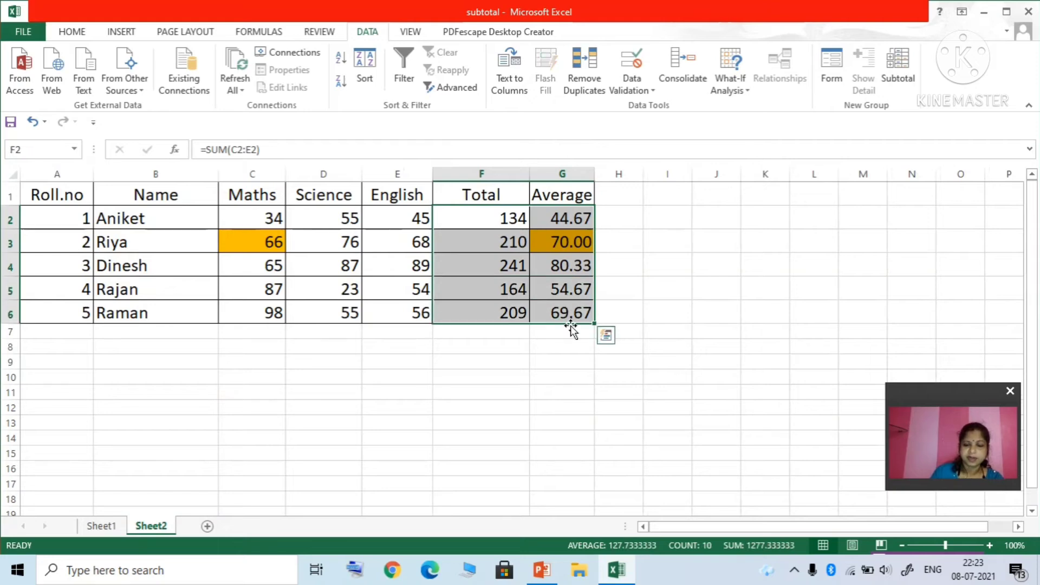
{"action": "key", "text": "Delete"}
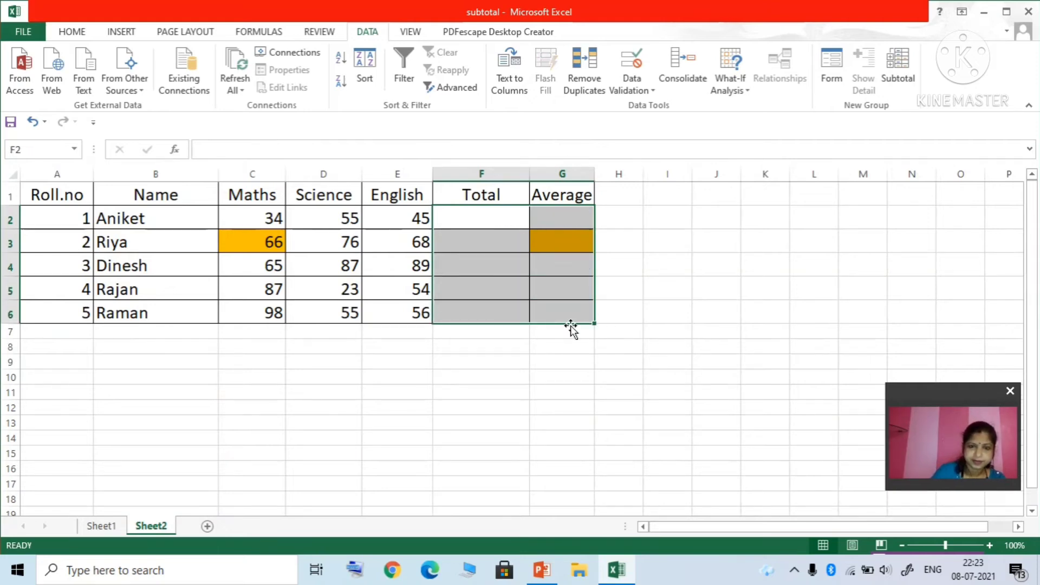
{"action": "left_click", "coordinate": [666, 299]}
Step: Enter =SUM(C2:E2) in F2 to total the first student's Maths, Science and English marks
{"action": "left_click", "coordinate": [499, 220]}
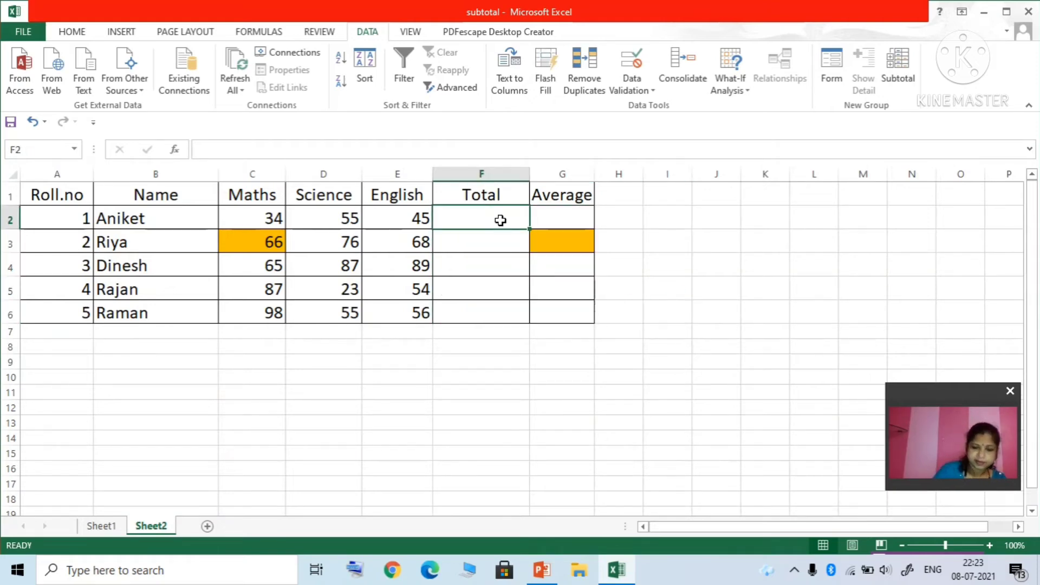
{"action": "type", "text": "=sum"}
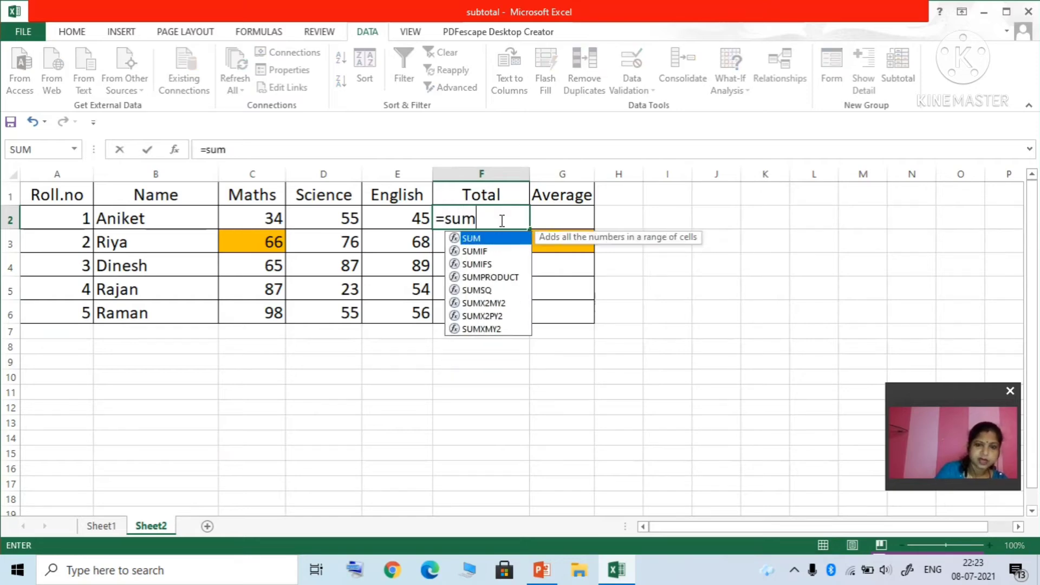
{"action": "type", "text": "("}
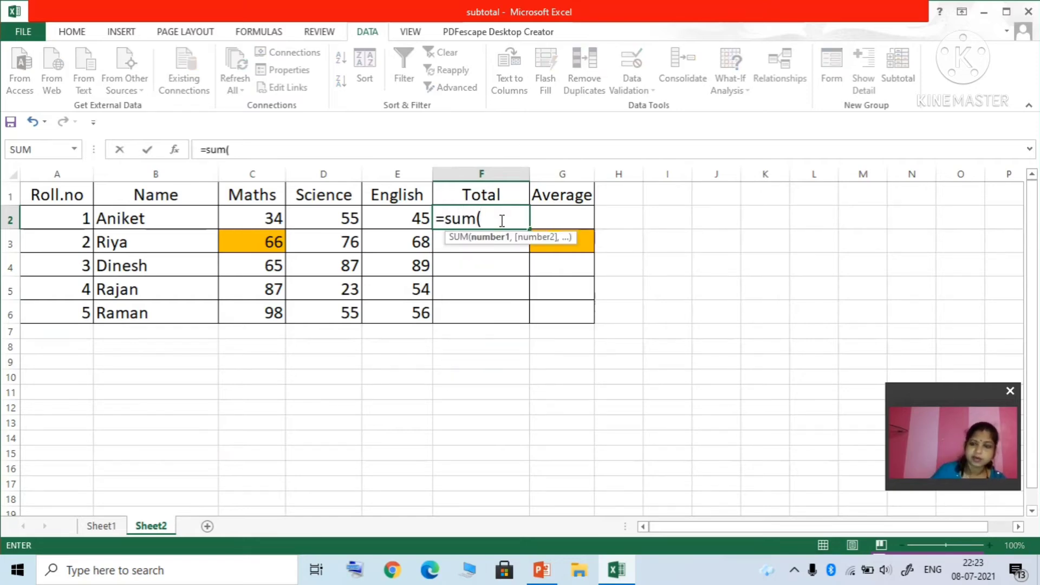
{"action": "left_click_drag", "start_coordinate": [255, 220], "coordinate": [388, 218]}
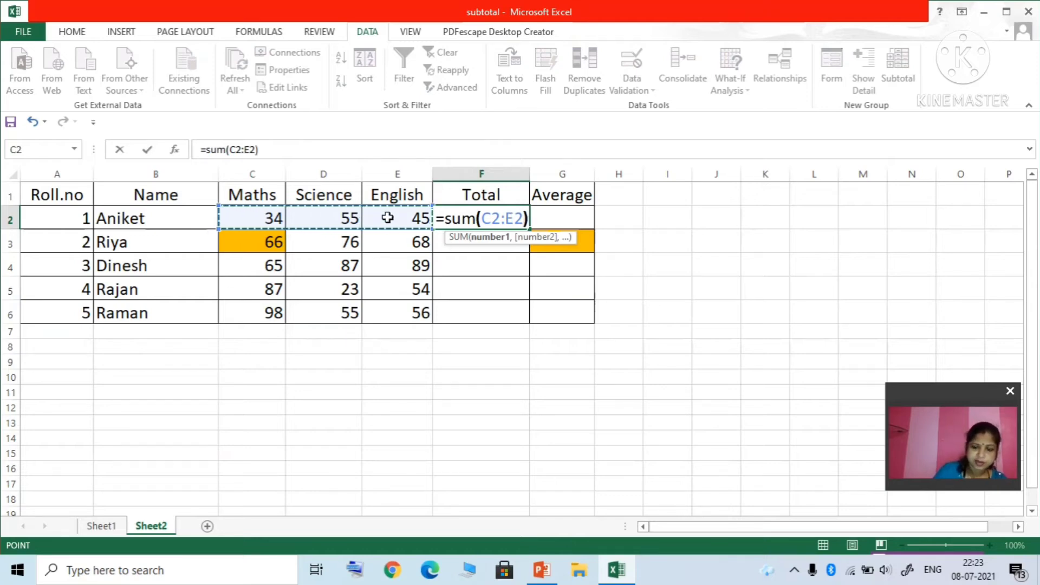
{"action": "key", "text": "Return"}
Step: Fill the Total formula from F2 down to F6 for the remaining students
{"action": "left_click", "coordinate": [494, 216]}
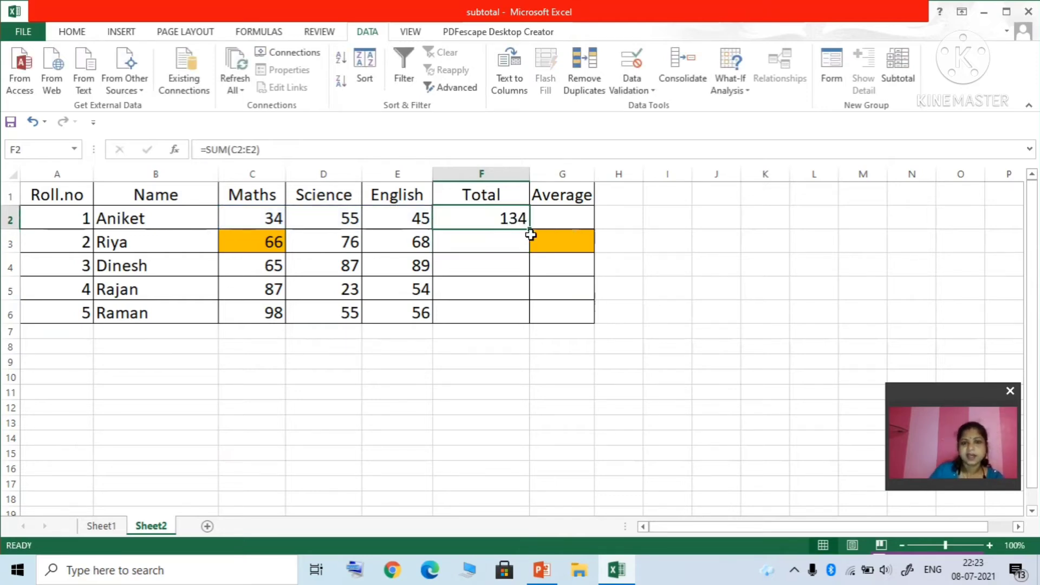
{"action": "left_click_drag", "start_coordinate": [531, 230], "coordinate": [541, 331]}
{"action": "left_click", "coordinate": [715, 367]}
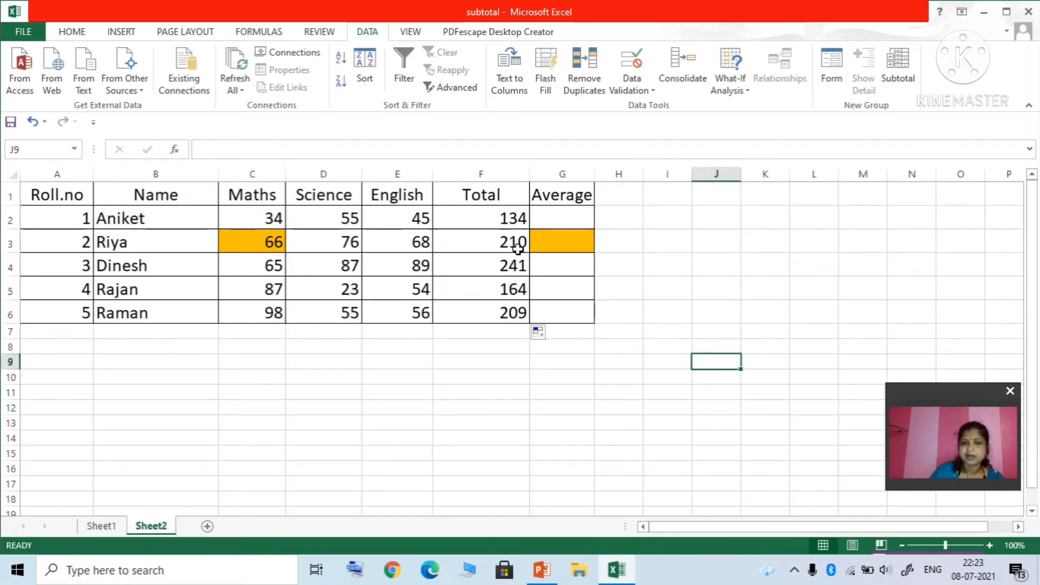
Step: Enter =AVERAGE(C2:E2) in G2 to average the first student's marks in the three subjects
{"action": "left_click", "coordinate": [555, 220]}
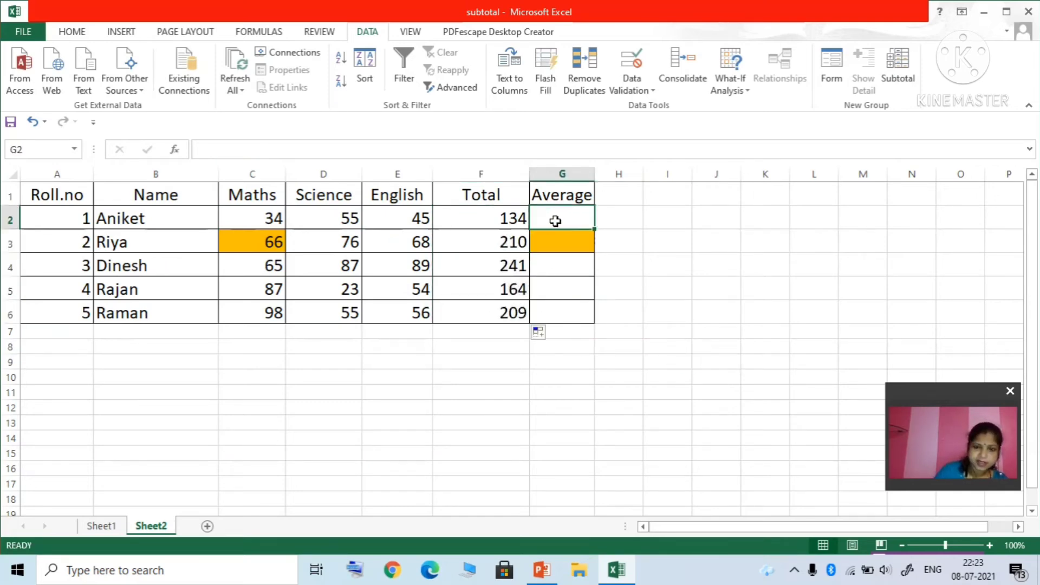
{"action": "type", "text": "="}
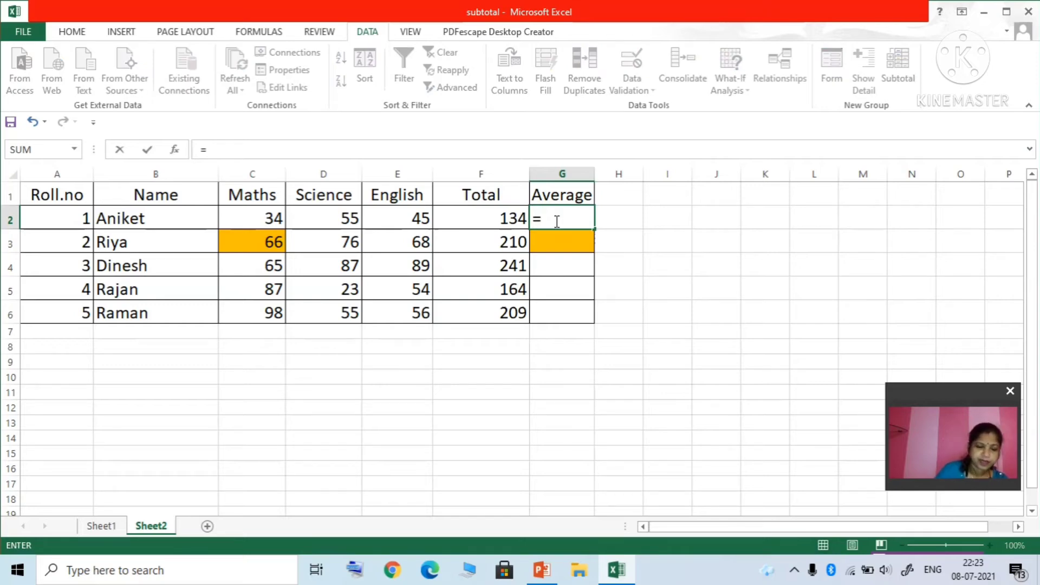
{"action": "type", "text": "avera"}
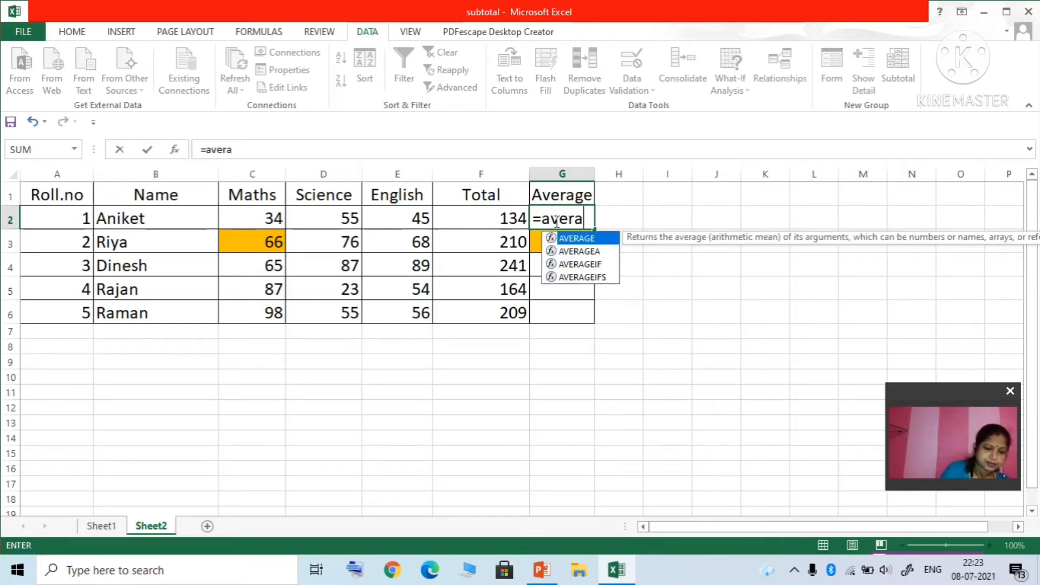
{"action": "type", "text": "ge("}
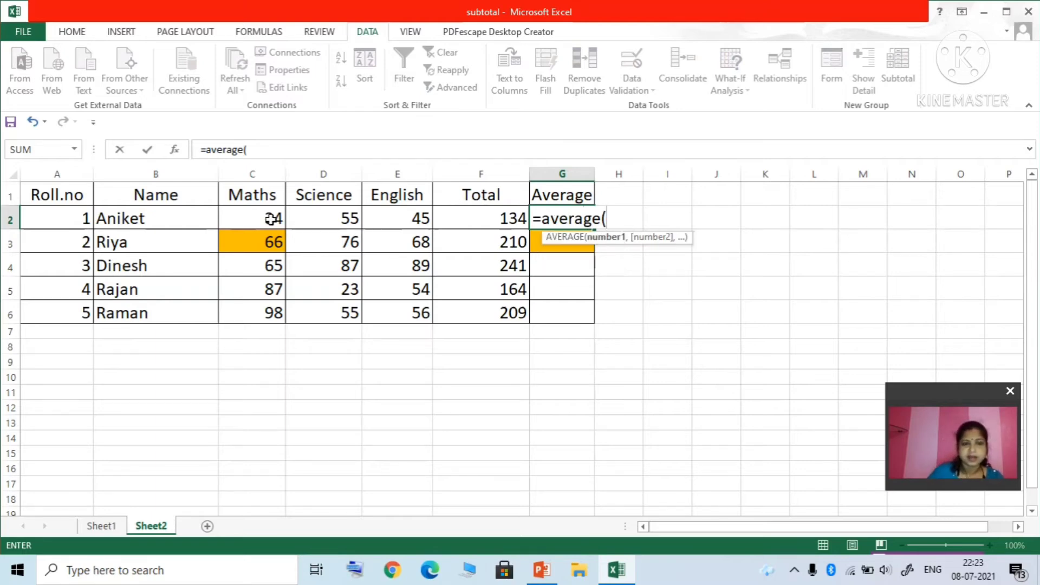
{"action": "left_click_drag", "start_coordinate": [274, 217], "coordinate": [400, 221]}
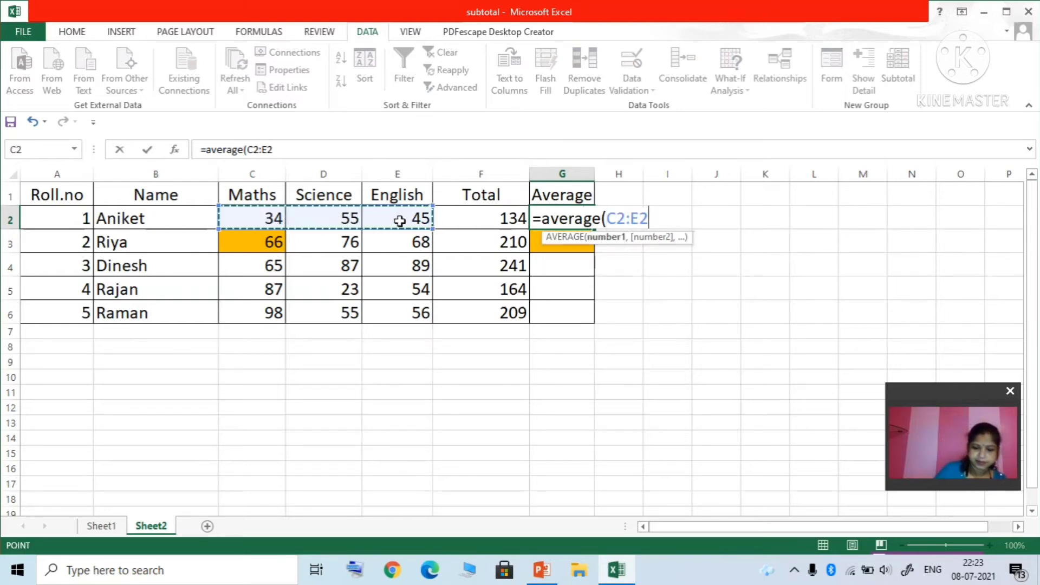
{"action": "type", "text": ")"}
{"action": "key", "text": "Return"}
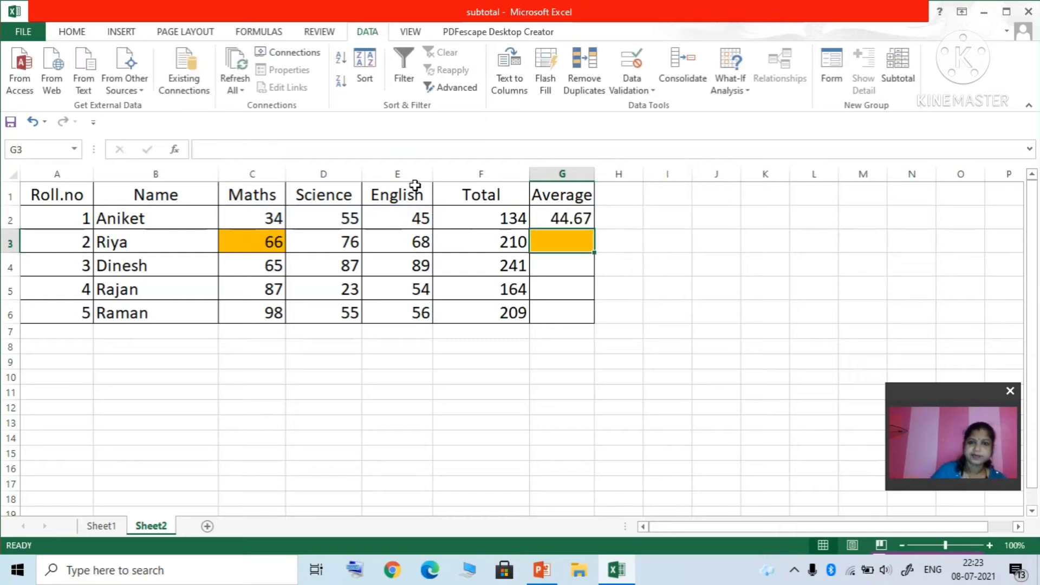
Step: Fill the Average formula from G2 down to G6 for the remaining students
{"action": "left_click", "coordinate": [542, 219]}
{"action": "left_click_drag", "start_coordinate": [595, 229], "coordinate": [590, 318]}
{"action": "left_click", "coordinate": [689, 346]}
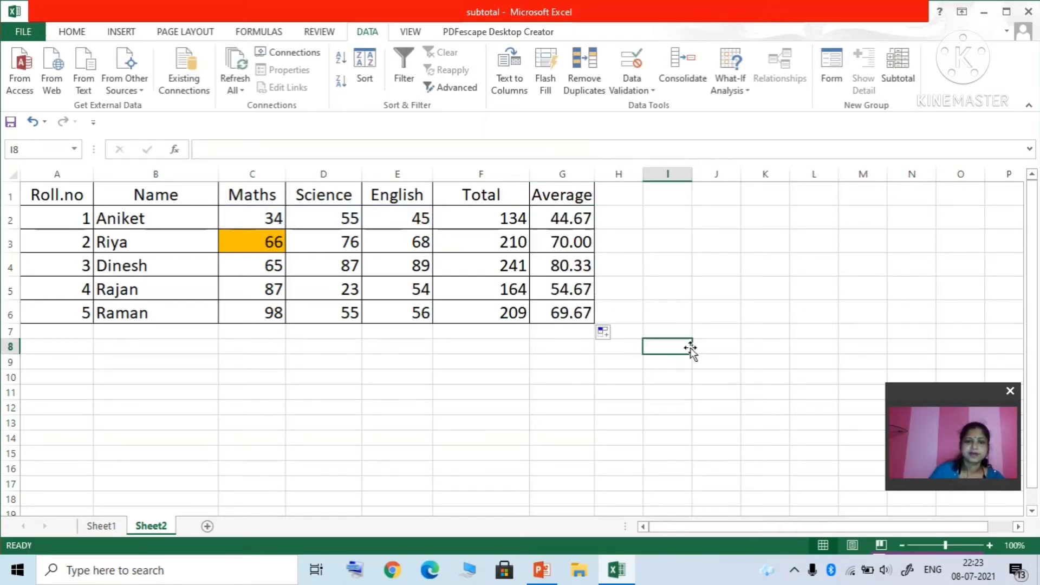
{"action": "left_click", "coordinate": [317, 409]}
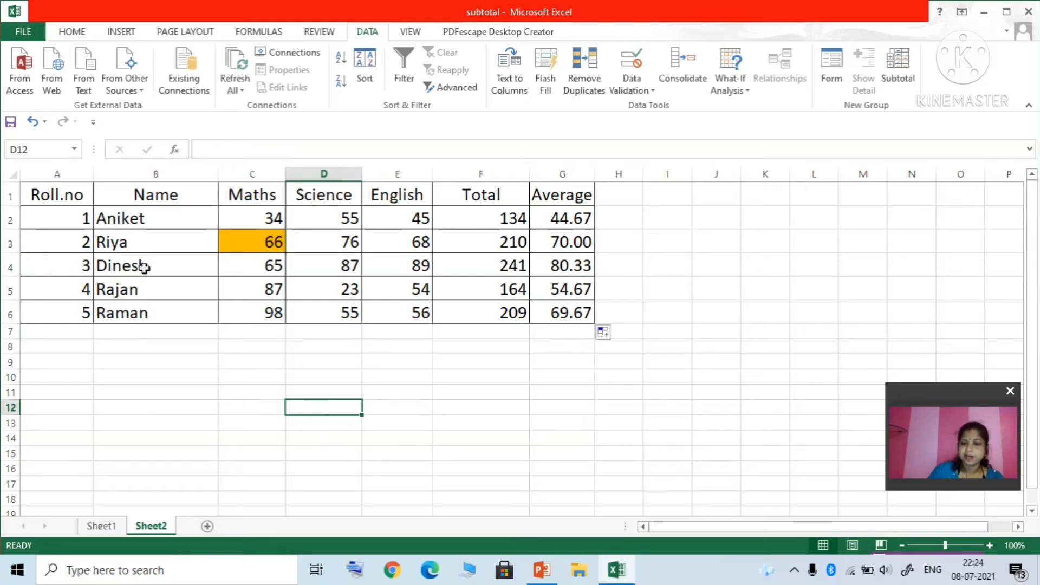
{"action": "left_click", "coordinate": [561, 267]}
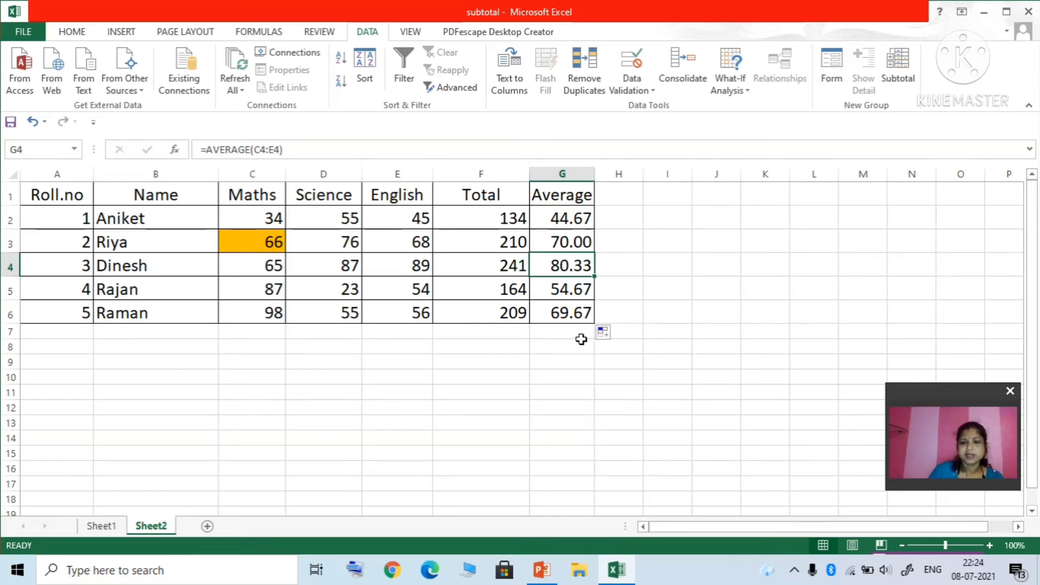
{"action": "left_click", "coordinate": [275, 269]}
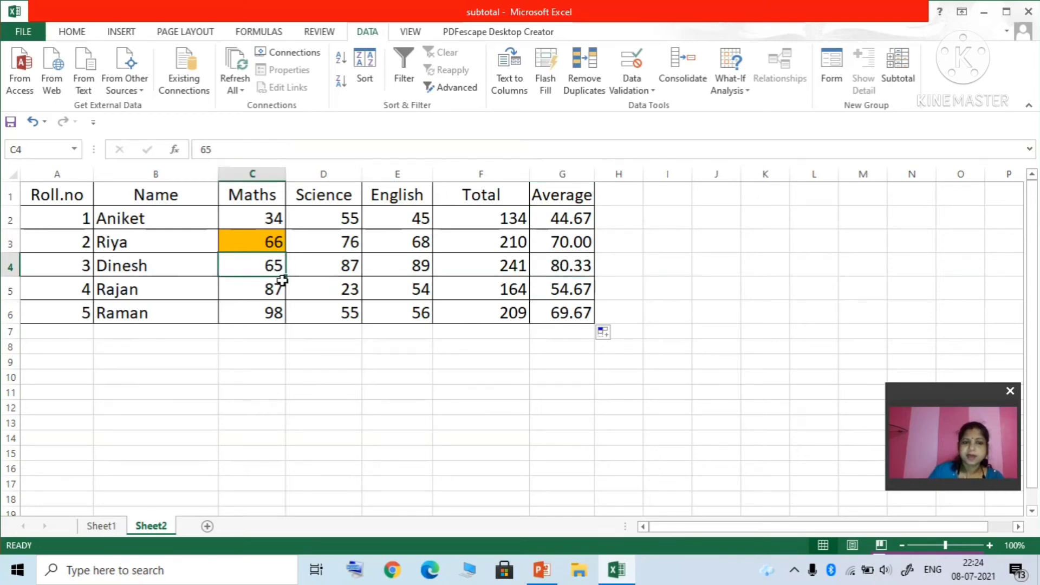
{"action": "left_click", "coordinate": [331, 269]}
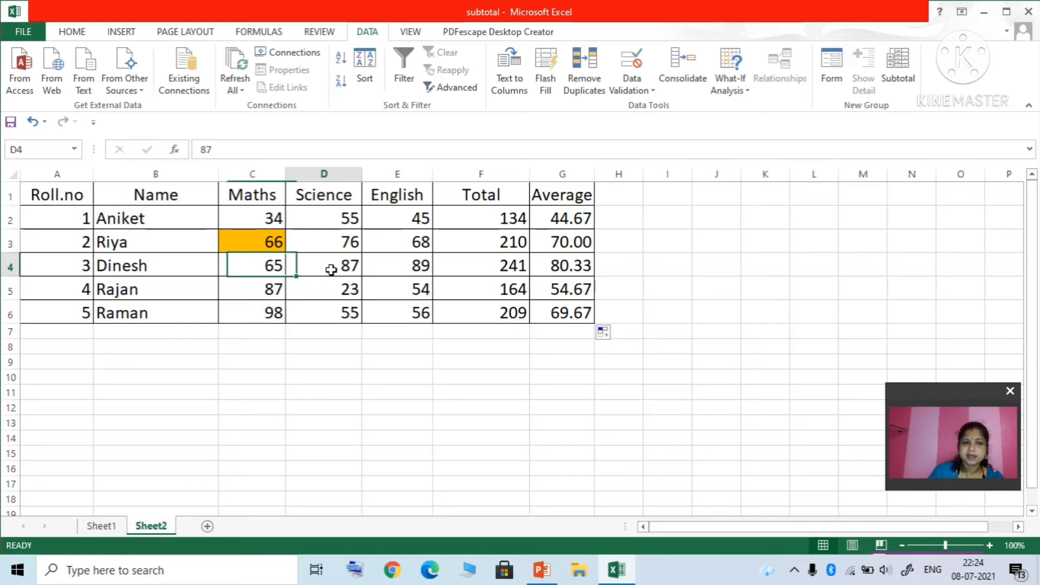
{"action": "left_click", "coordinate": [402, 269]}
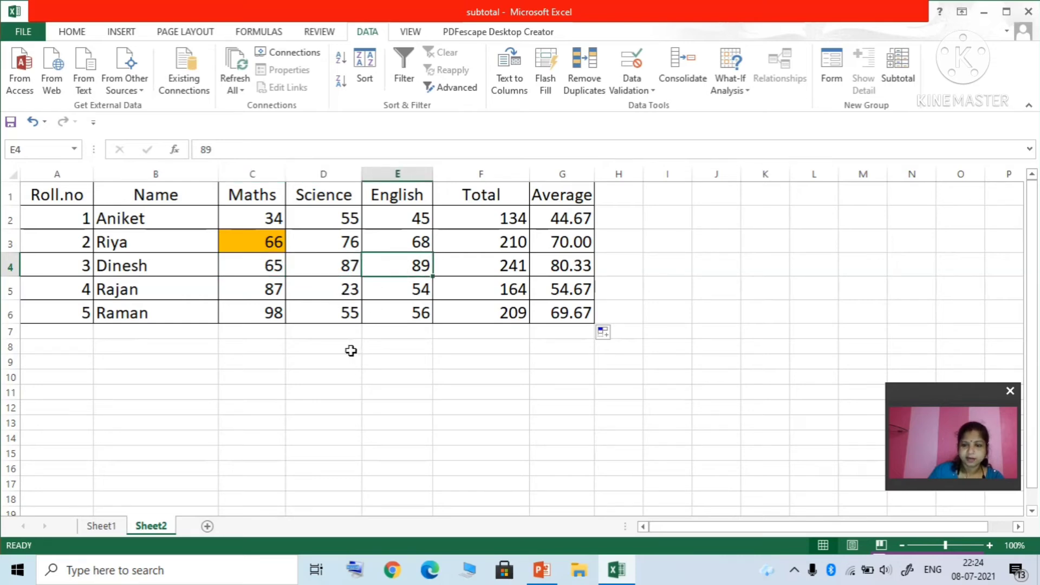
Step: Highlight the third student's Maths mark in C4 with a red font and a dark blue fill
{"action": "left_click", "coordinate": [263, 269]}
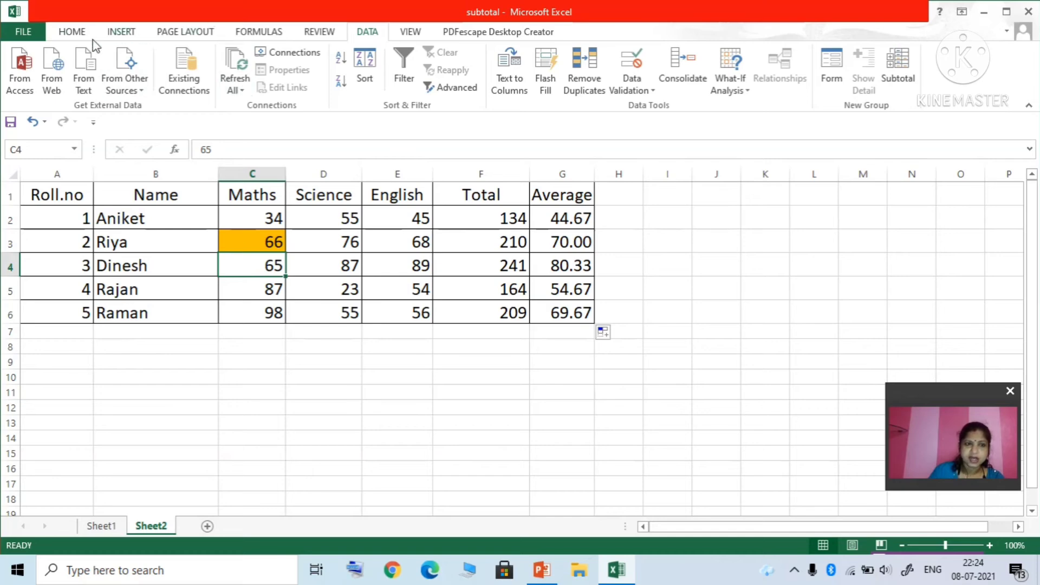
{"action": "left_click", "coordinate": [76, 34]}
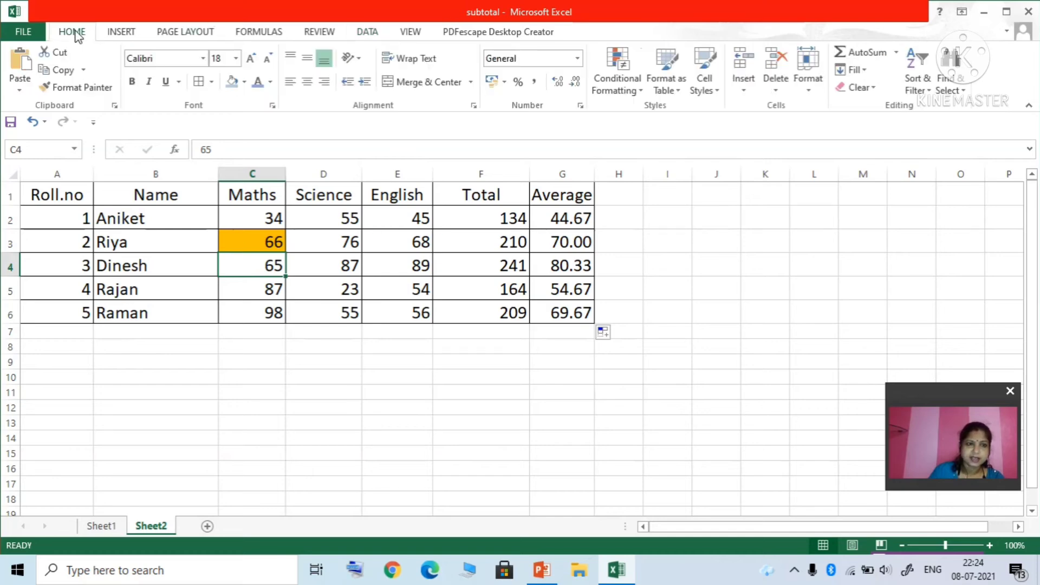
{"action": "left_click", "coordinate": [270, 82]}
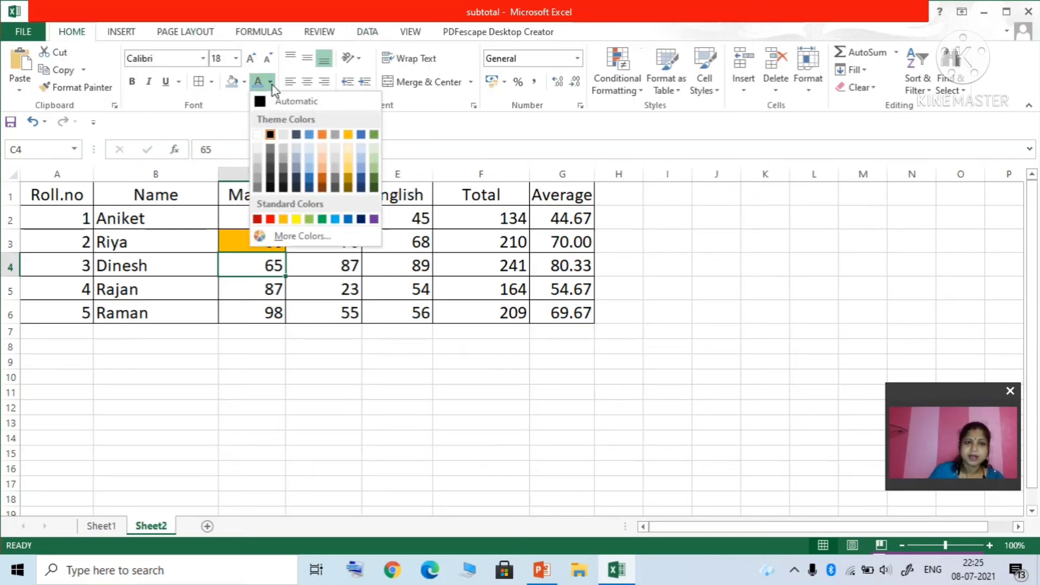
{"action": "left_click", "coordinate": [270, 219]}
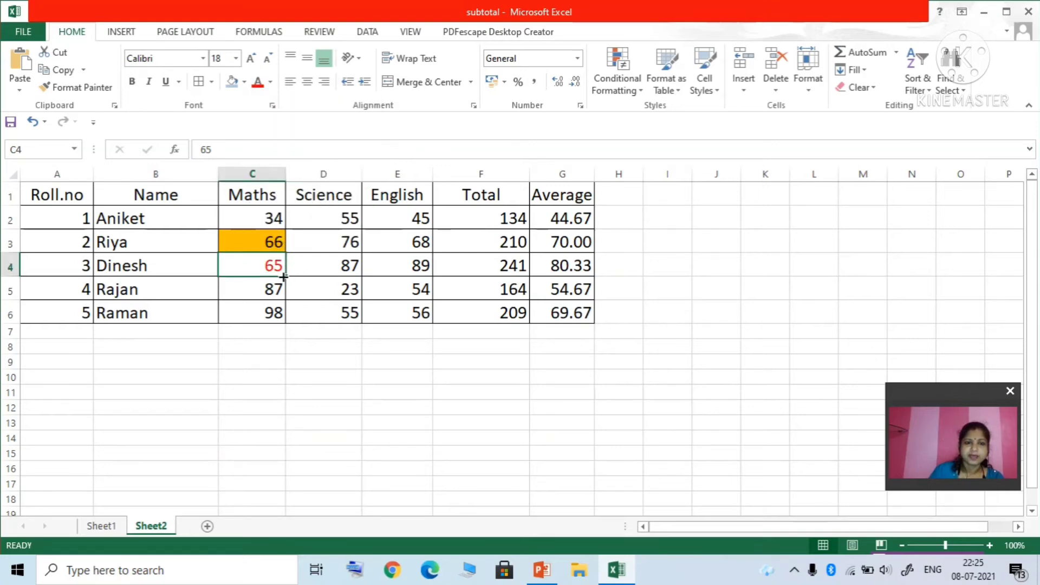
{"action": "left_click", "coordinate": [246, 84]}
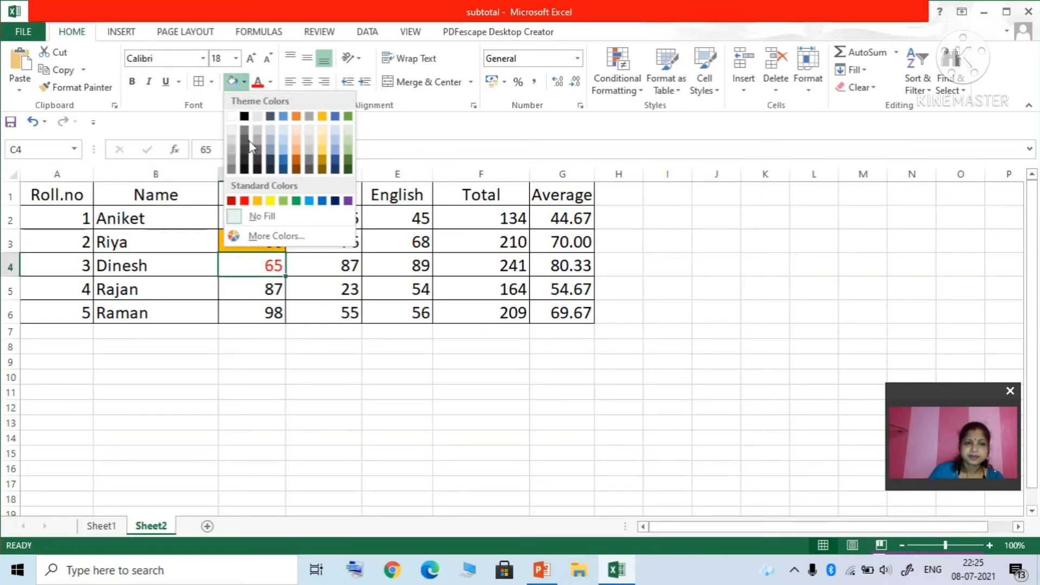
{"action": "left_click", "coordinate": [248, 202]}
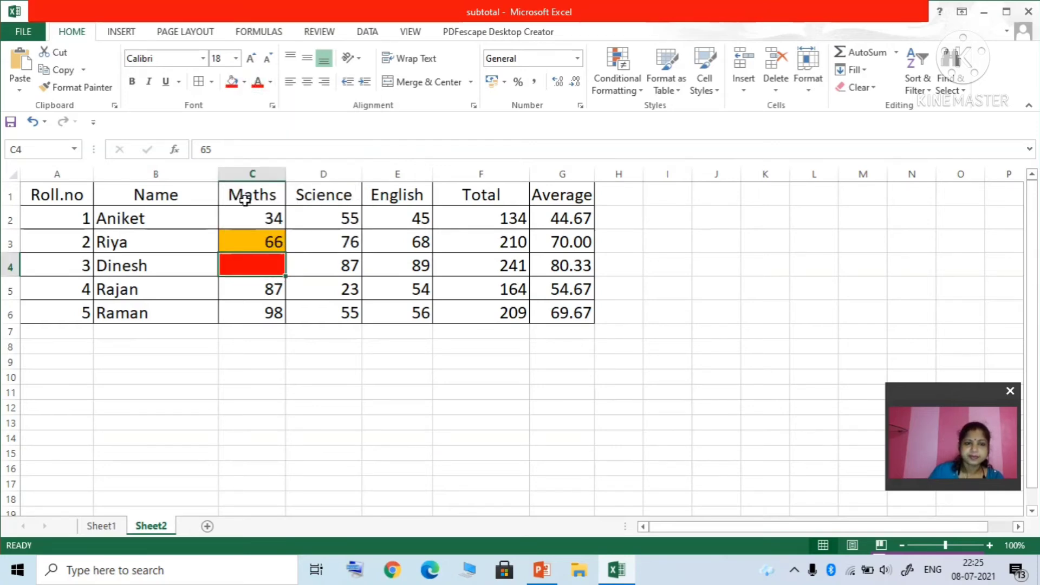
{"action": "left_click", "coordinate": [245, 82]}
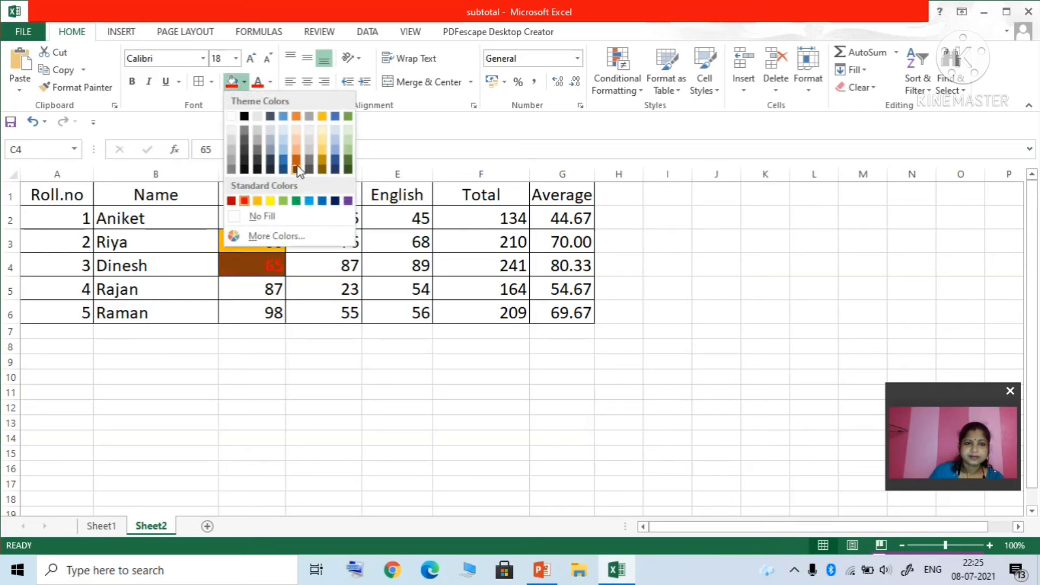
{"action": "left_click", "coordinate": [337, 162]}
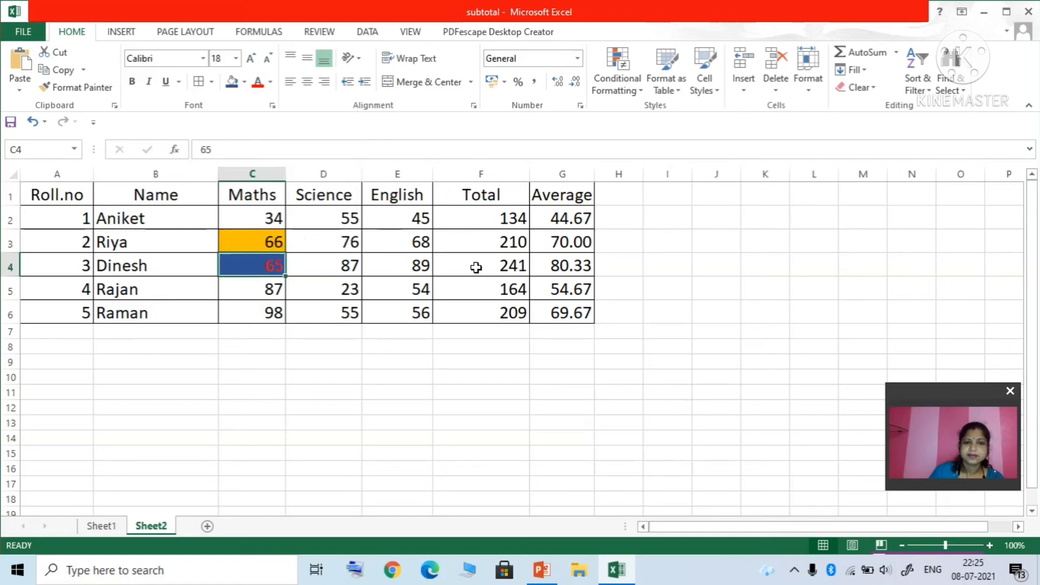
Step: Set up a Goal Seek on the third student's average in G4 with a target value of 85
{"action": "left_click", "coordinate": [564, 266]}
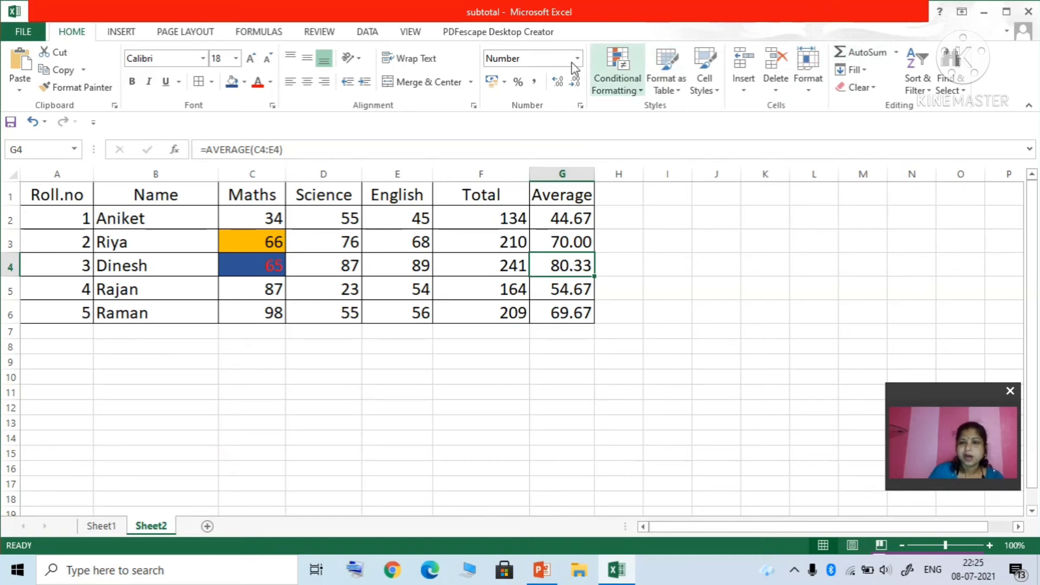
{"action": "left_click", "coordinate": [368, 33]}
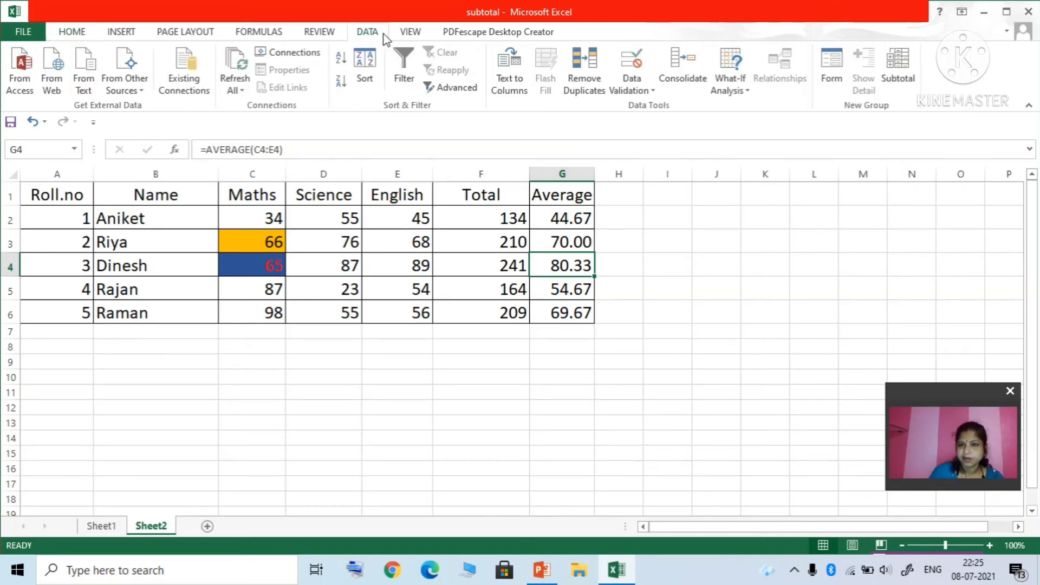
{"action": "left_click", "coordinate": [747, 93]}
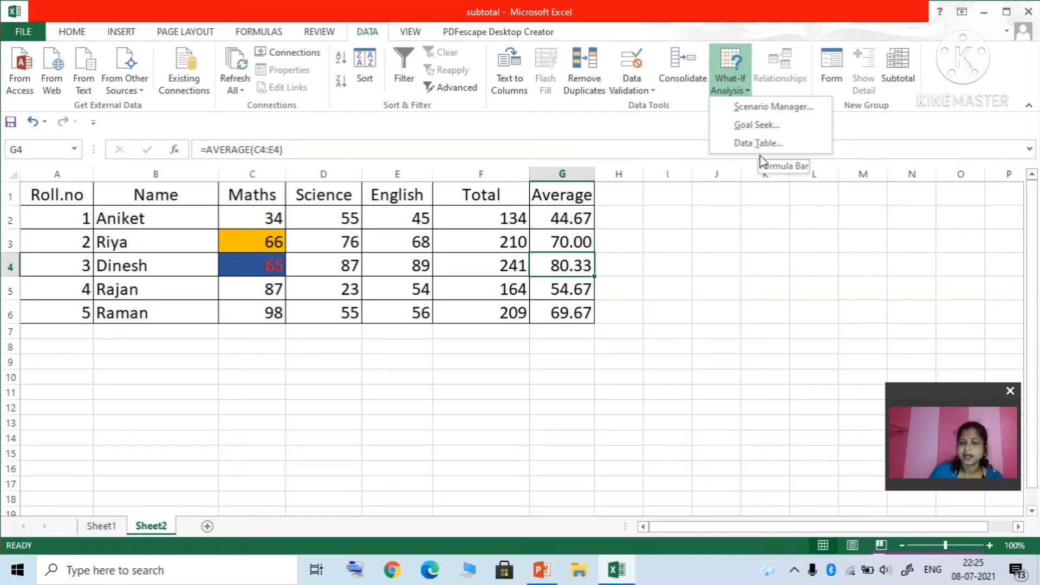
{"action": "left_click", "coordinate": [753, 125]}
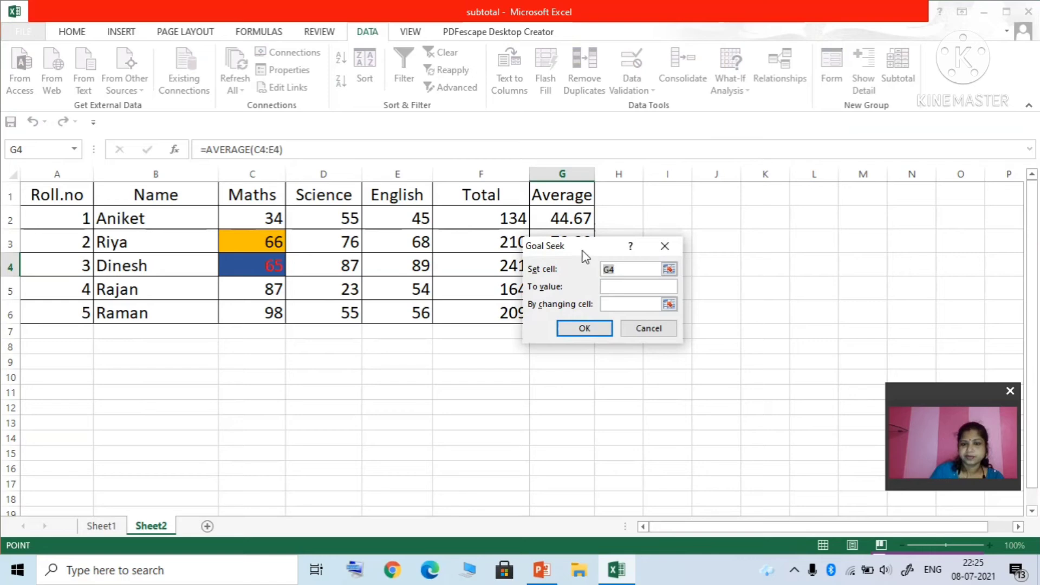
{"action": "left_click_drag", "start_coordinate": [583, 251], "coordinate": [721, 211]}
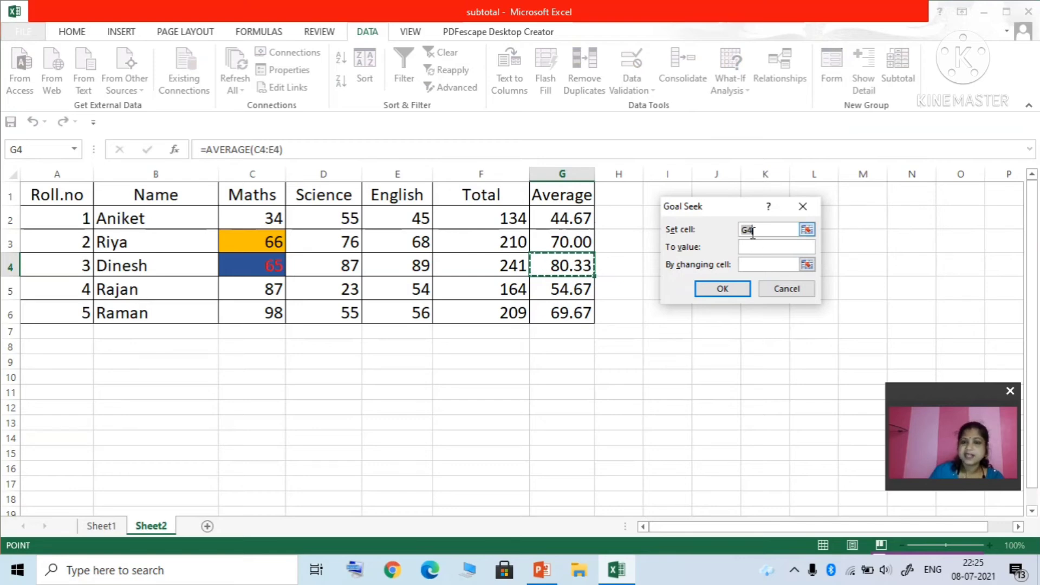
{"action": "left_click", "coordinate": [747, 249]}
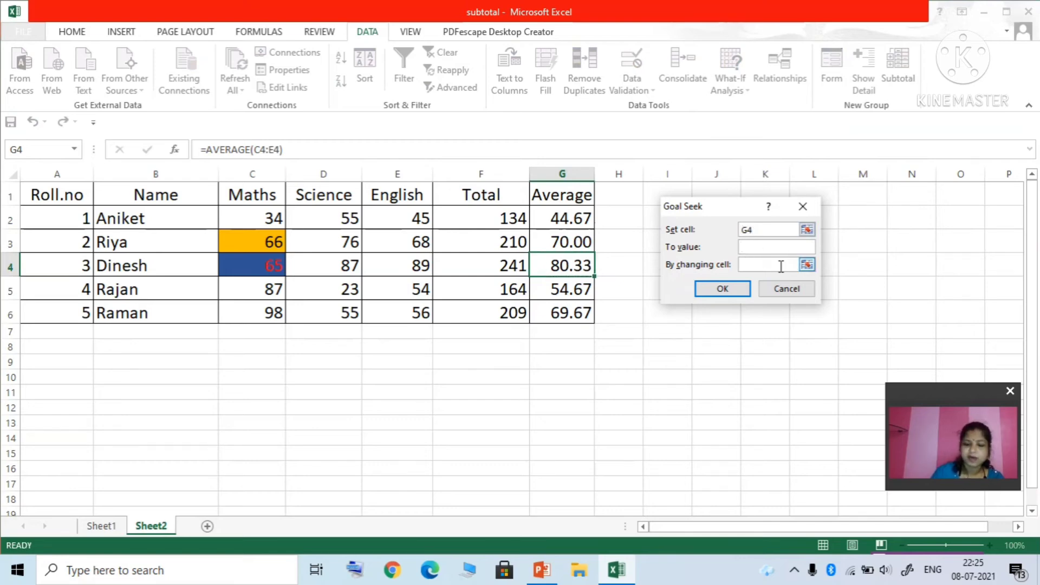
{"action": "type", "text": "85"}
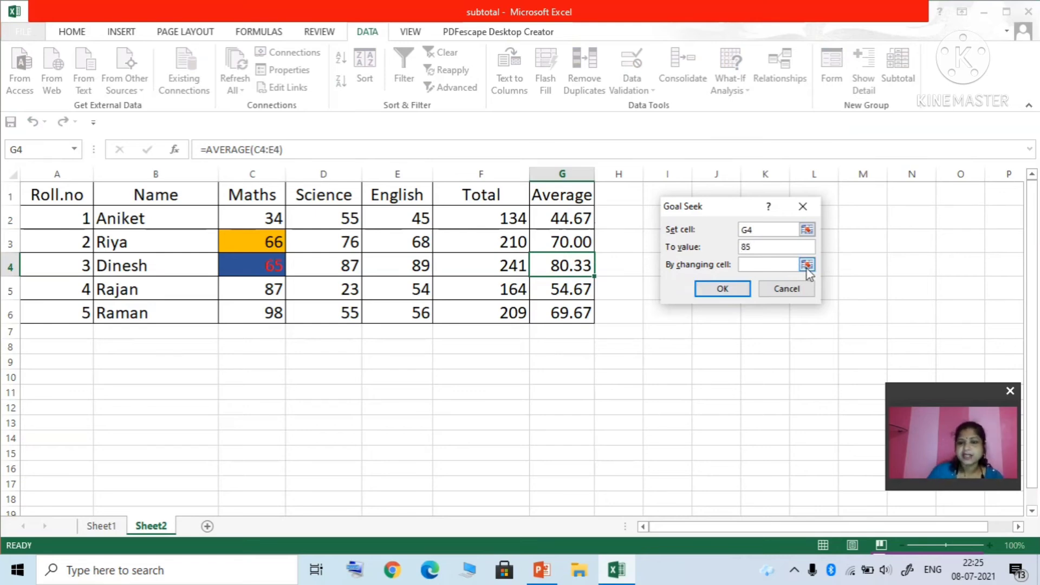
Step: Set the Maths mark in C4 as the changing cell, run the Goal Seek and accept its solution
{"action": "left_click", "coordinate": [807, 264]}
{"action": "left_click", "coordinate": [251, 267]}
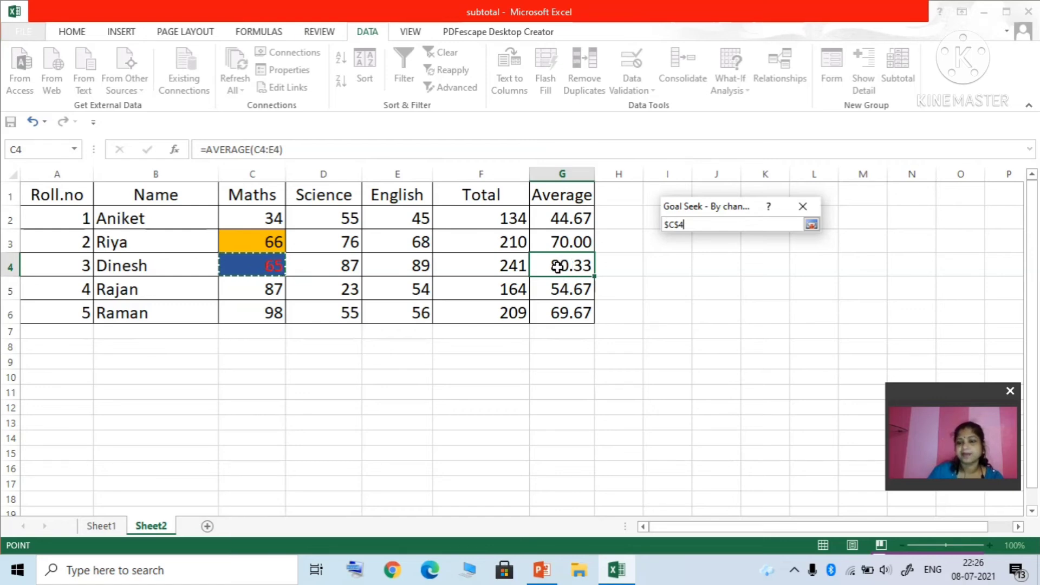
{"action": "left_click", "coordinate": [810, 225]}
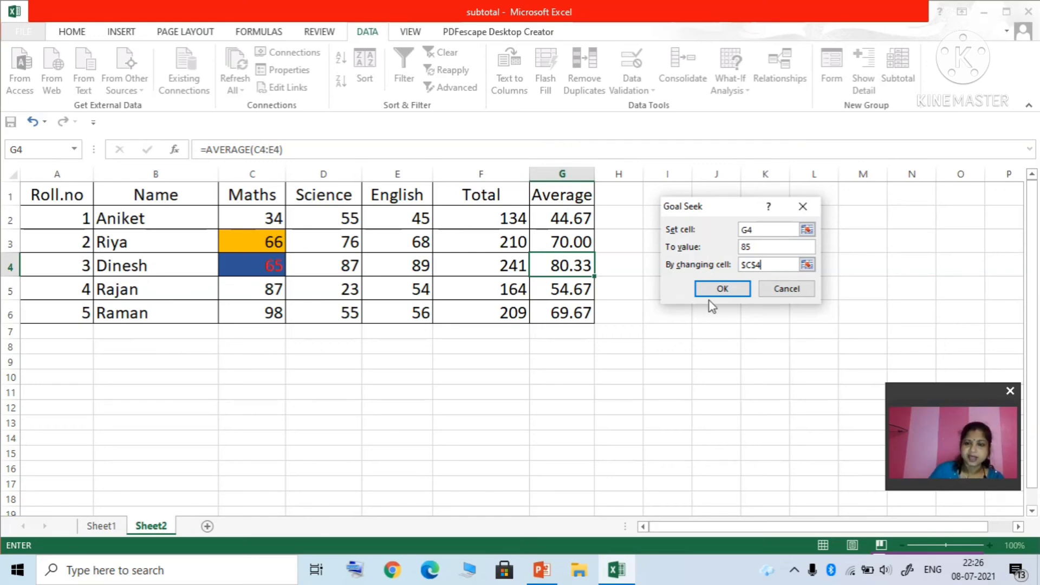
{"action": "left_click", "coordinate": [722, 290]}
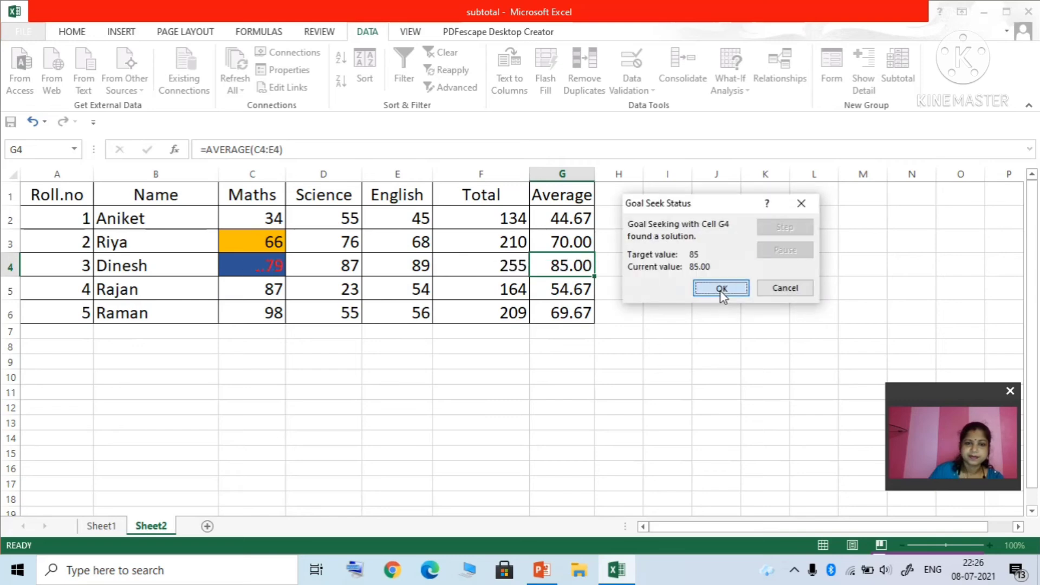
{"action": "left_click", "coordinate": [720, 290]}
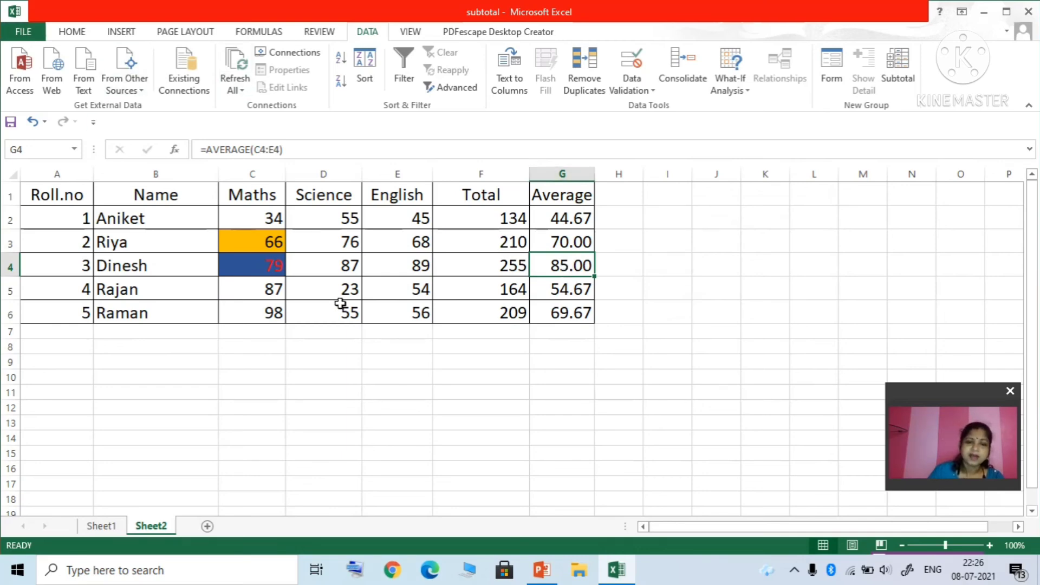
Step: Highlight the fourth student's Science mark in D5 with a green font and a red fill
{"action": "left_click", "coordinate": [561, 290]}
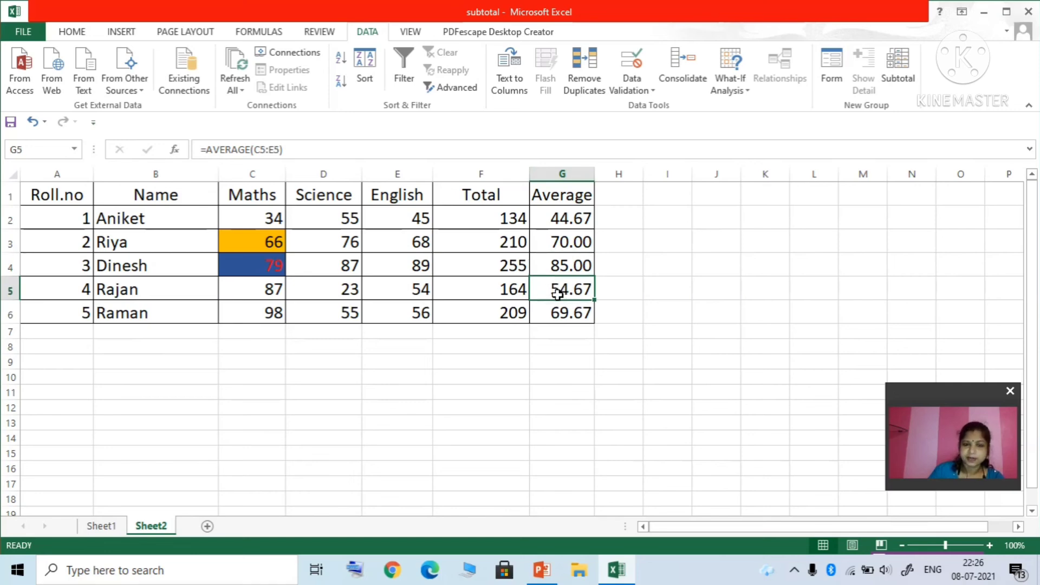
{"action": "left_click", "coordinate": [335, 289]}
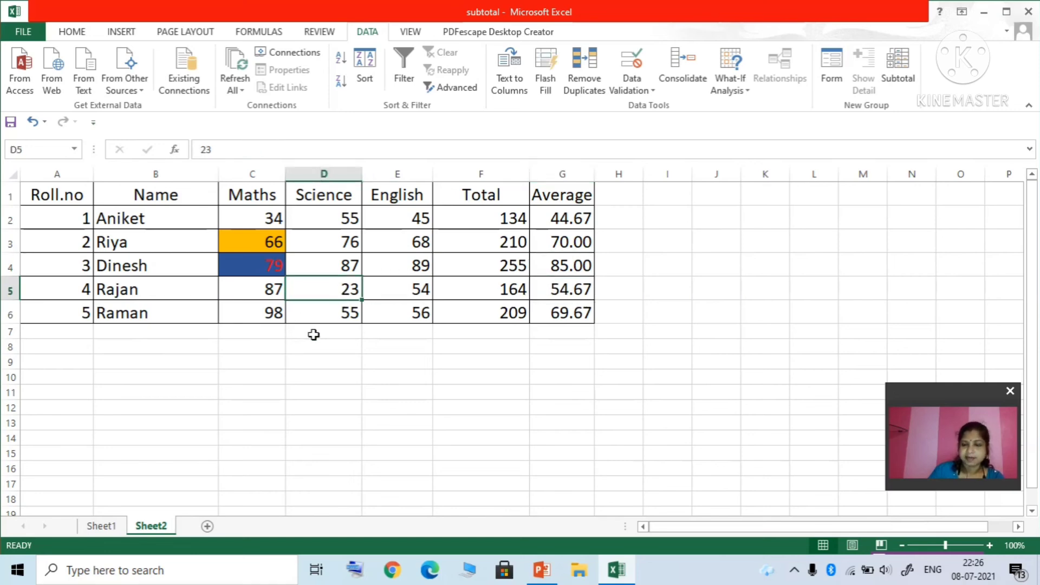
{"action": "left_click", "coordinate": [79, 36]}
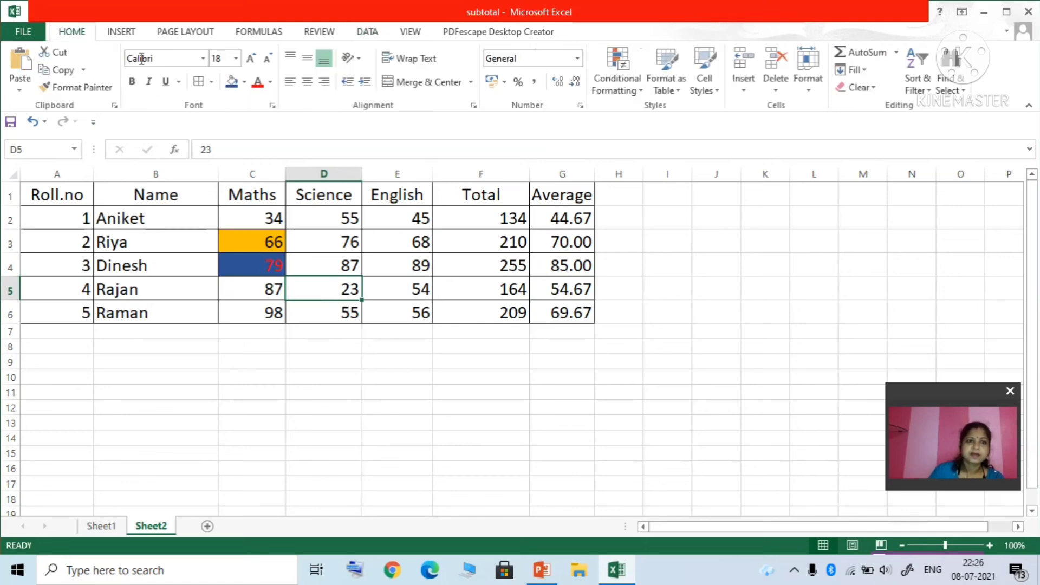
{"action": "left_click", "coordinate": [271, 82]}
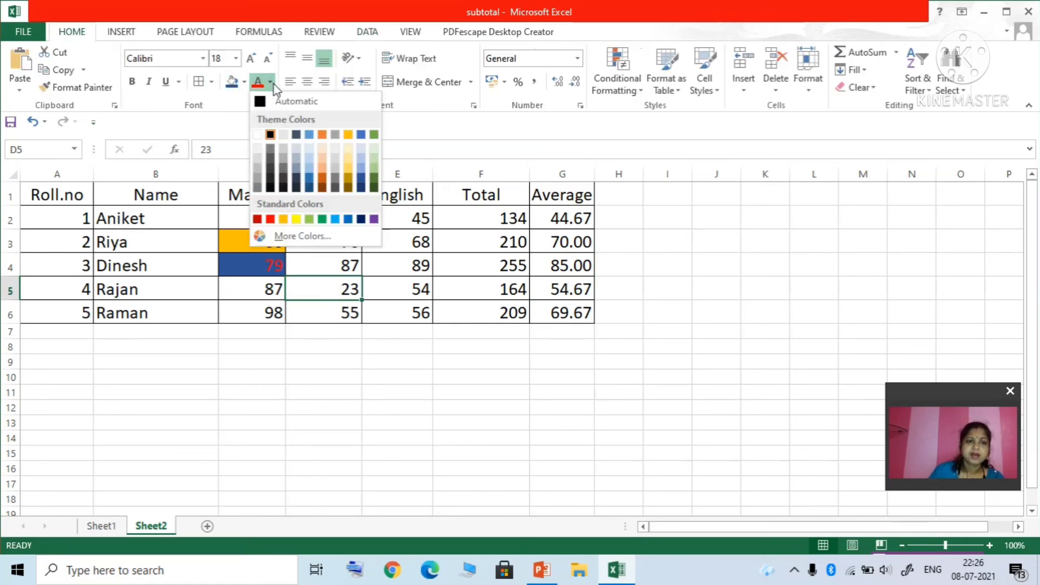
{"action": "left_click", "coordinate": [323, 219]}
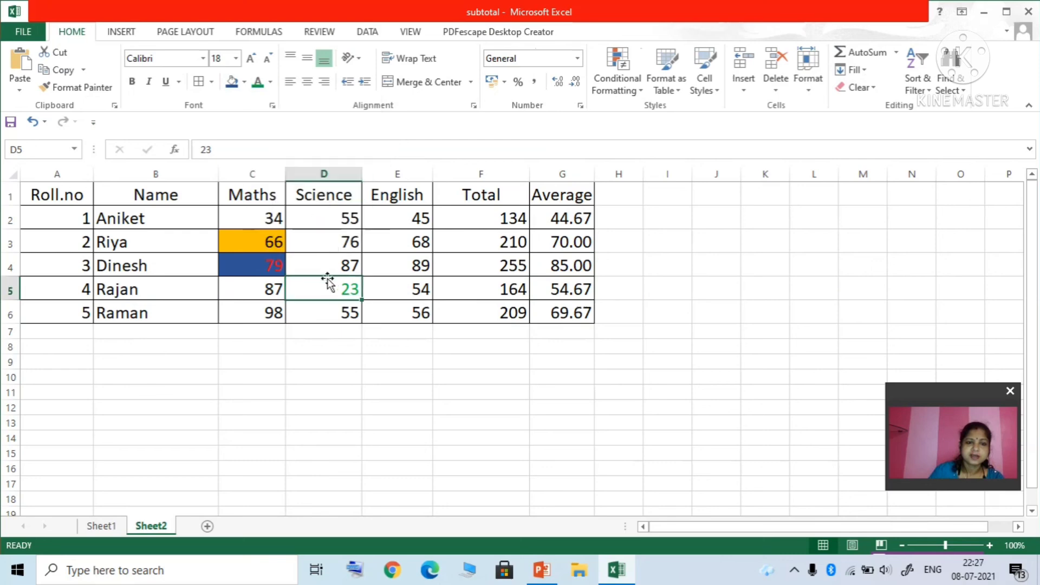
{"action": "left_click", "coordinate": [245, 82]}
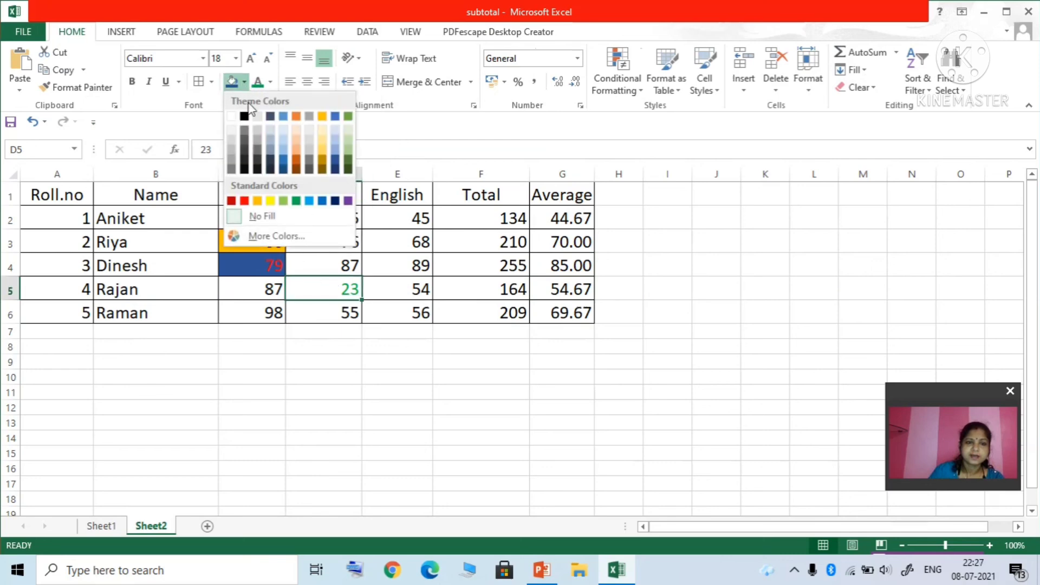
{"action": "left_click", "coordinate": [245, 201]}
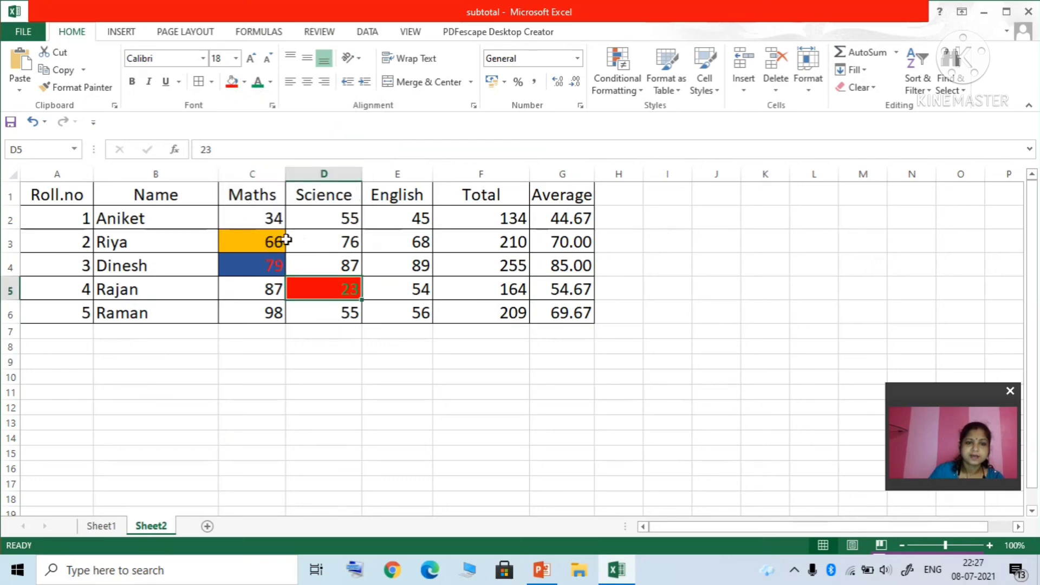
Step: Set up a Goal Seek on the fourth student's average in G5 with a target value of 60
{"action": "left_click", "coordinate": [560, 290]}
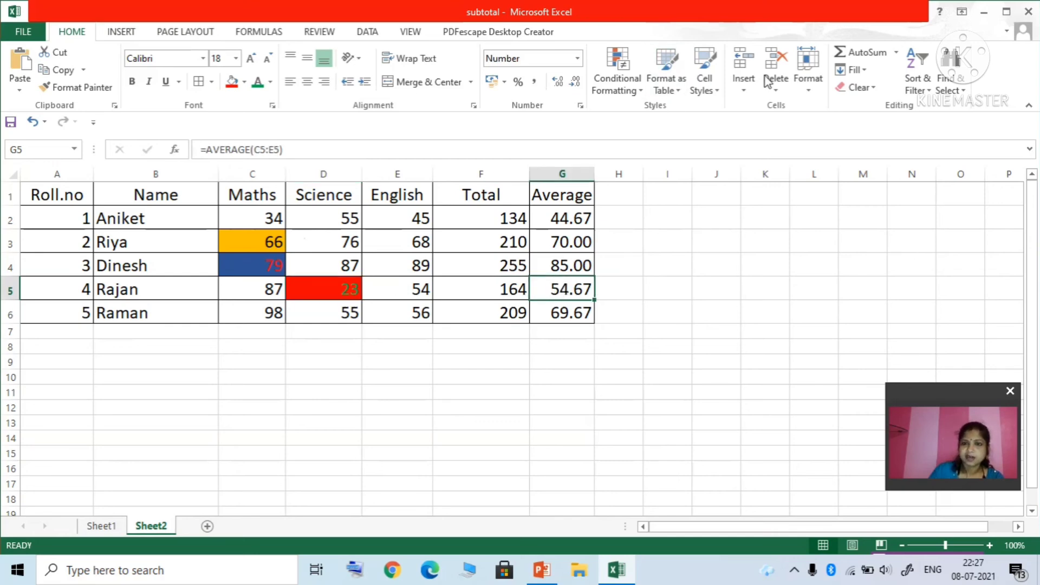
{"action": "left_click", "coordinate": [368, 33]}
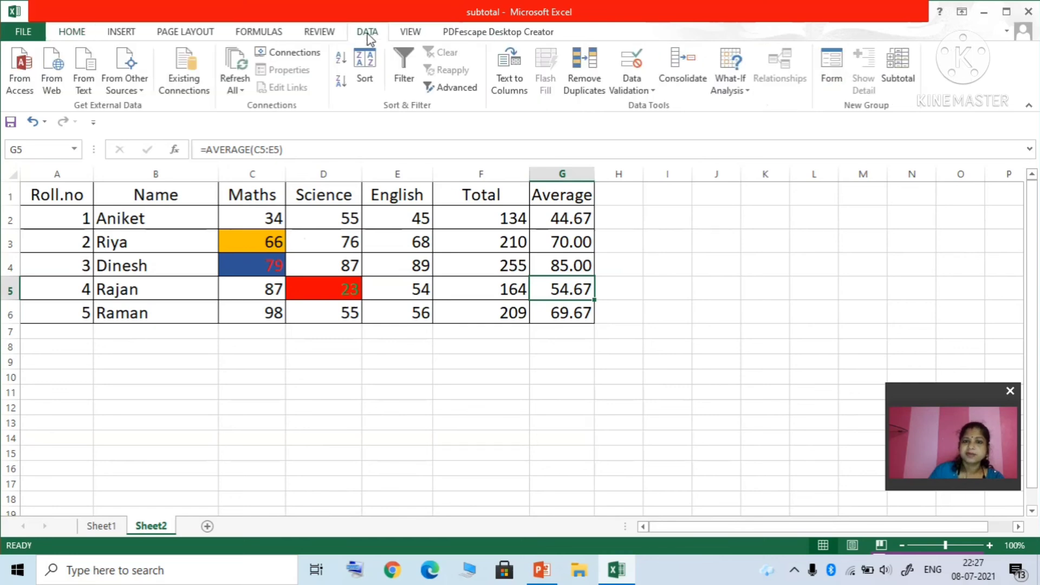
{"action": "left_click", "coordinate": [746, 92]}
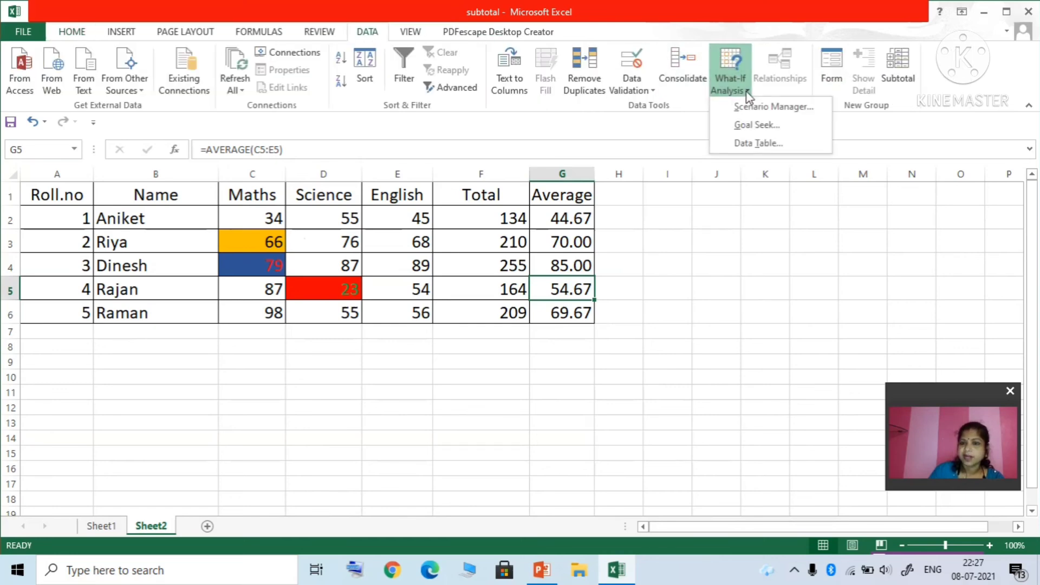
{"action": "left_click", "coordinate": [755, 125]}
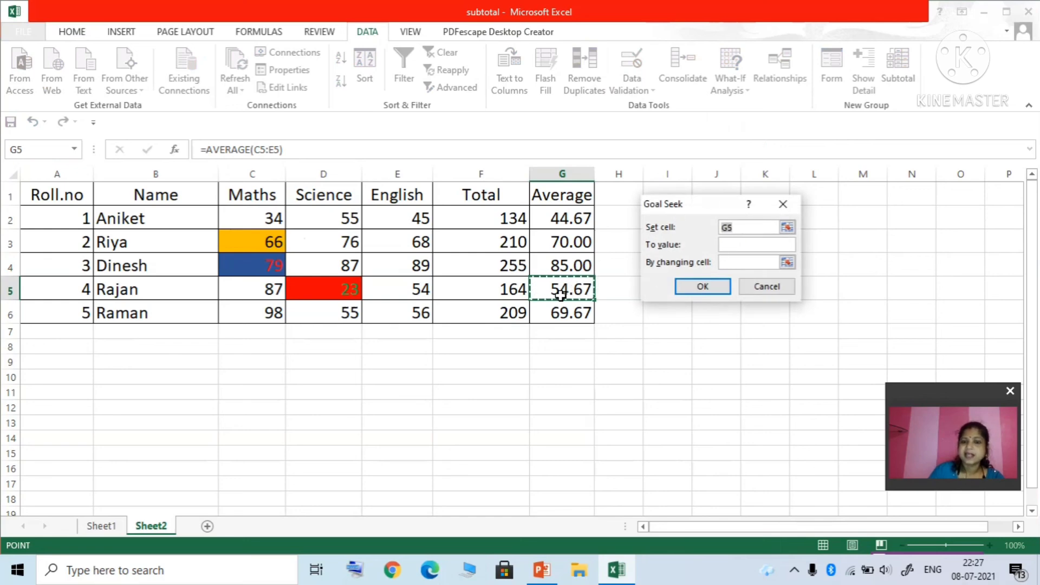
{"action": "left_click", "coordinate": [744, 246]}
{"action": "type", "text": "6"}
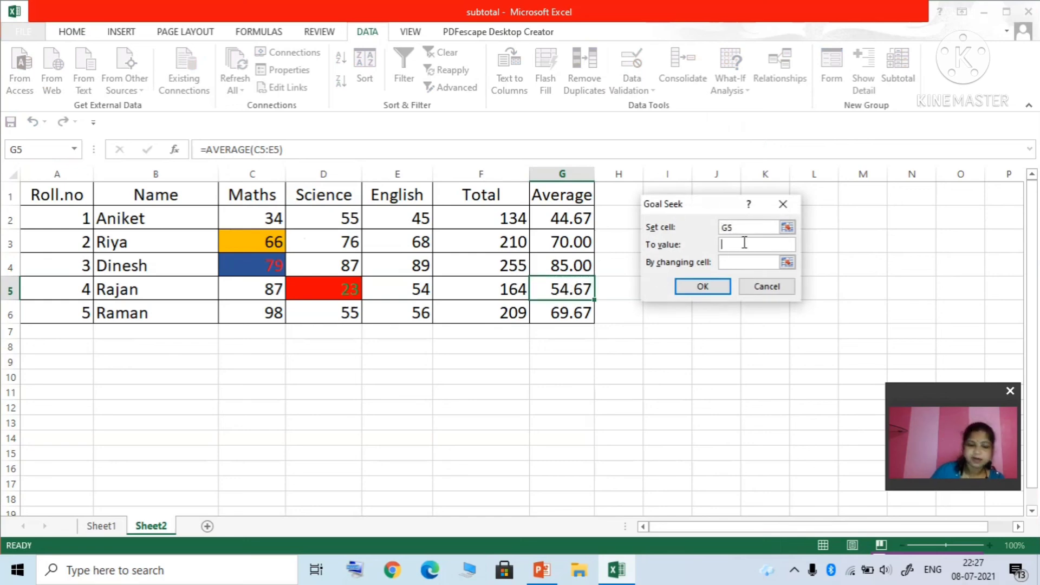
{"action": "type", "text": "0"}
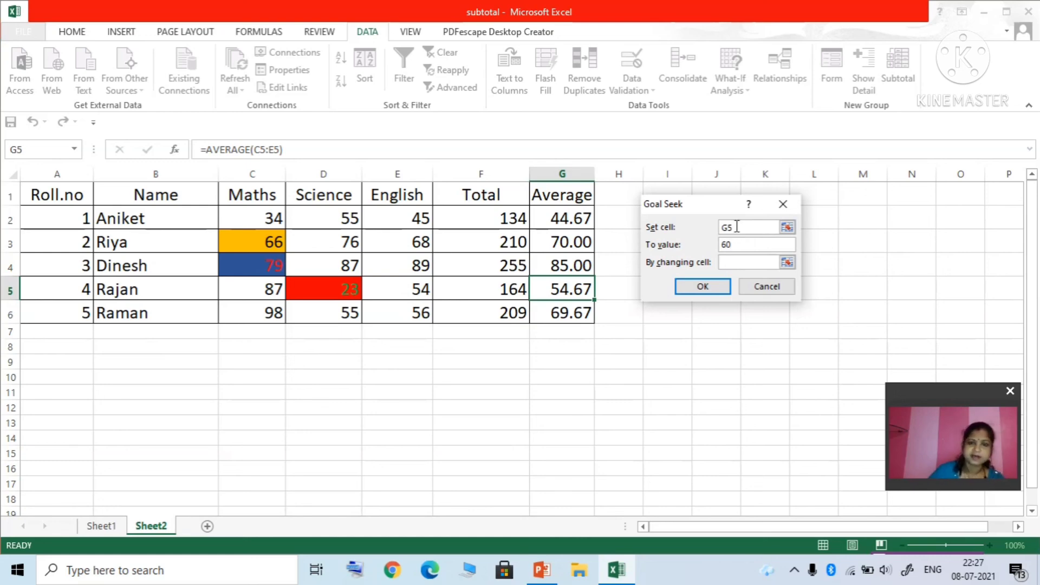
Step: Set the Science mark in D5 as the changing cell, run the Goal Seek, accept its solution and check D5 and G5
{"action": "left_click", "coordinate": [787, 263]}
{"action": "left_click", "coordinate": [325, 290]}
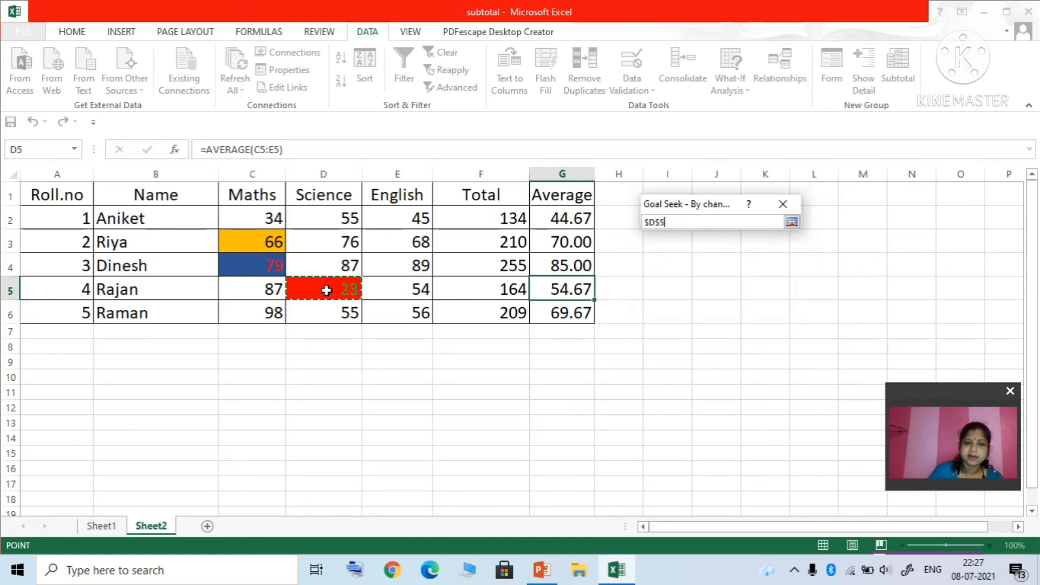
{"action": "left_click", "coordinate": [791, 223]}
{"action": "left_click", "coordinate": [697, 288]}
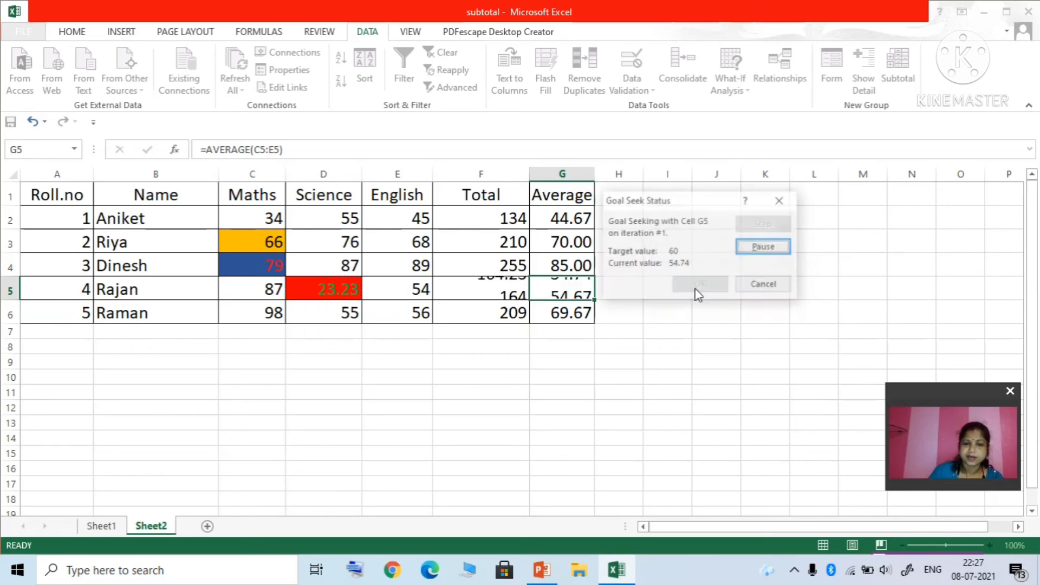
{"action": "left_click", "coordinate": [697, 285]}
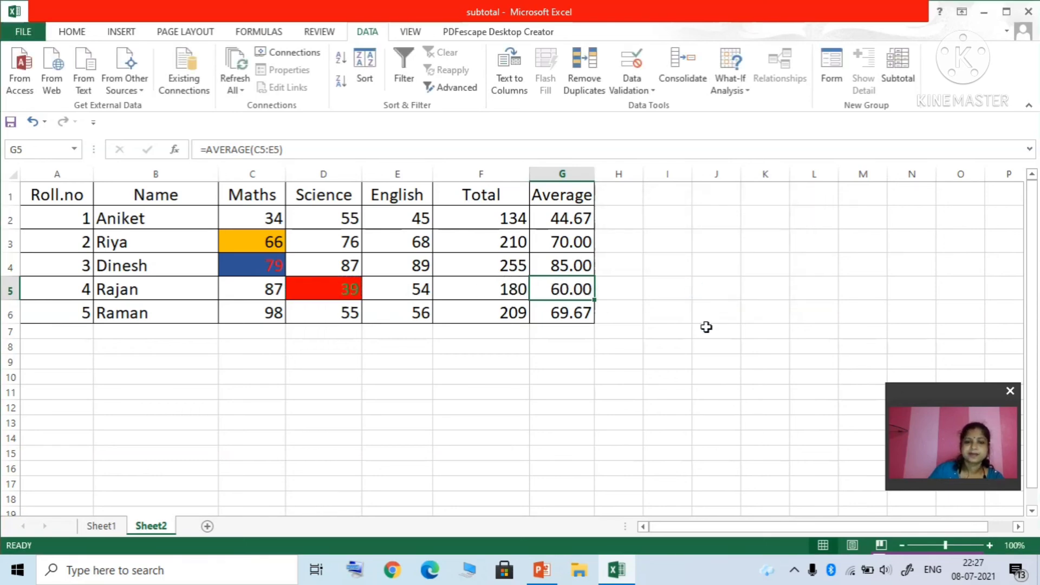
{"action": "left_click", "coordinate": [745, 380]}
{"action": "left_click", "coordinate": [338, 296]}
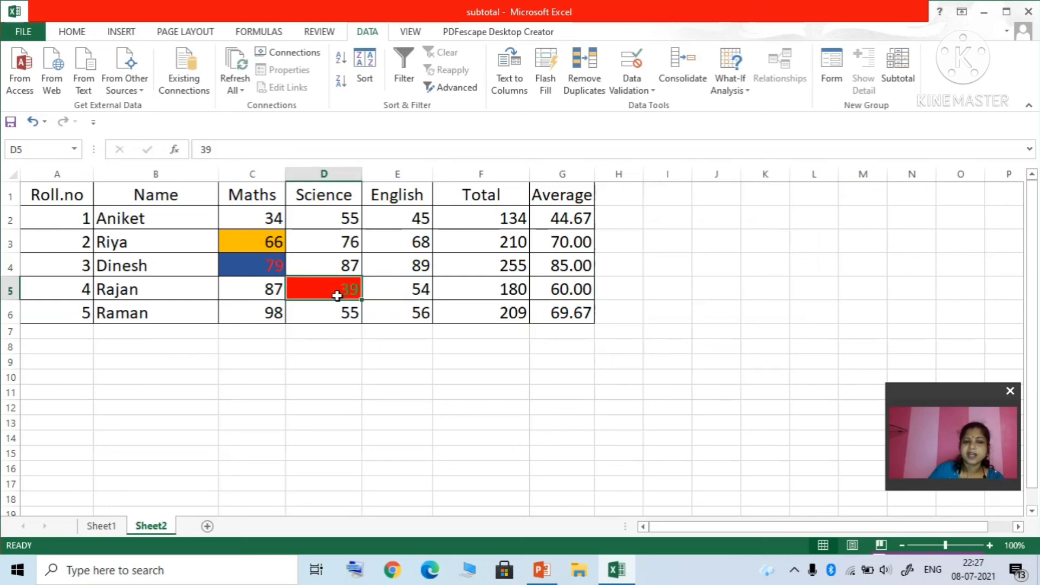
{"action": "left_click", "coordinate": [584, 293]}
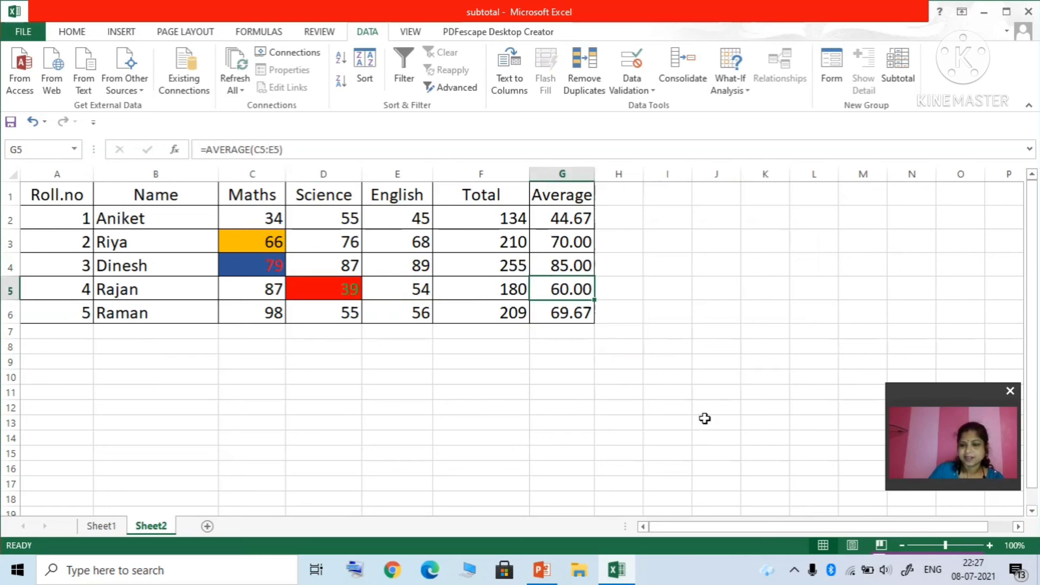